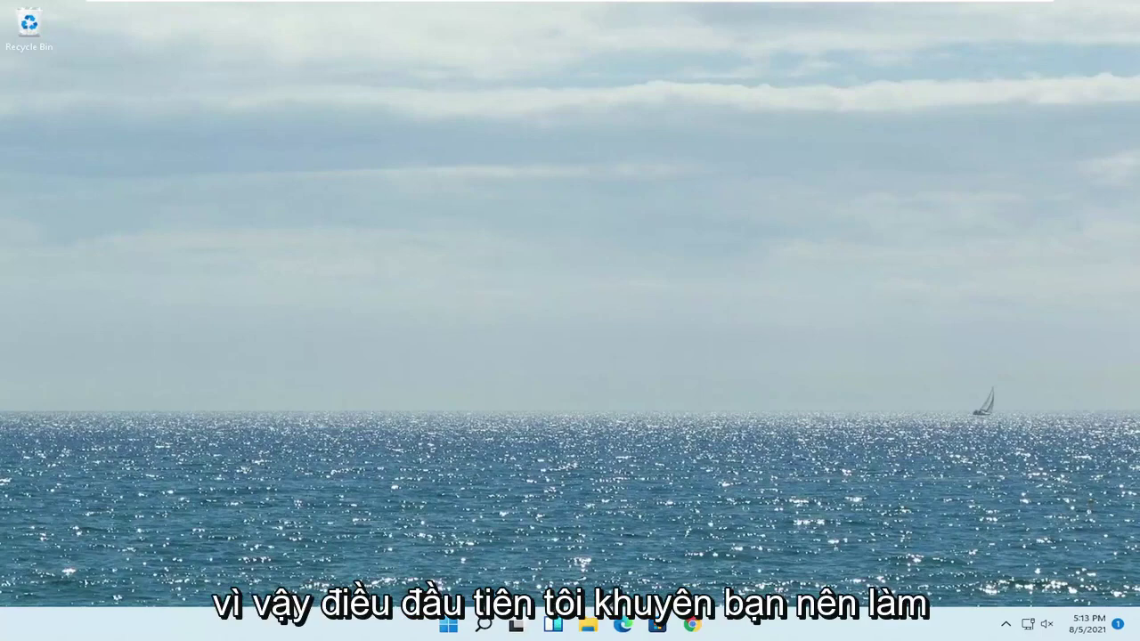
- Open System Properties by searching 'advanced system' and go to the Hardware tab
click(483, 624)
text(advanc)
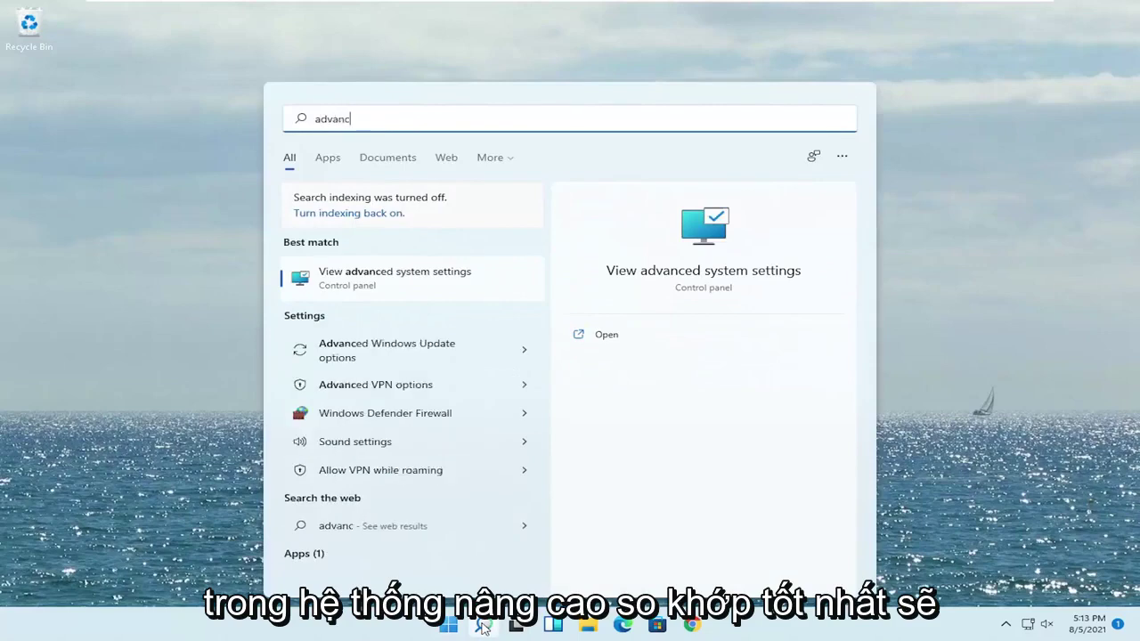
text(ed system)
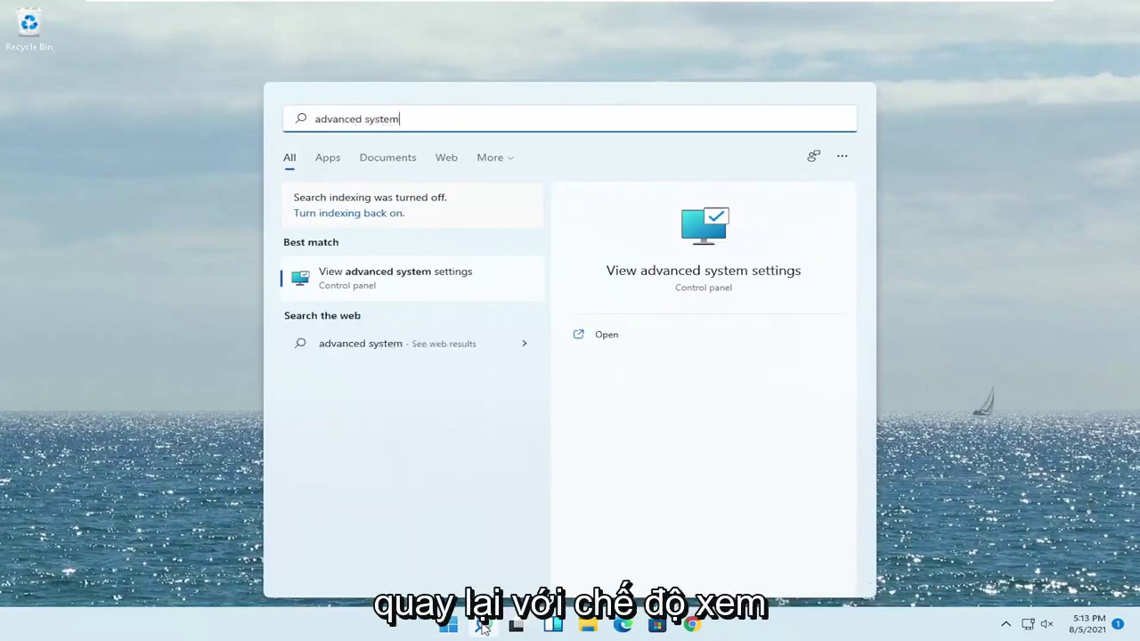
click(388, 284)
drag(219, 41, 563, 144)
click(497, 161)
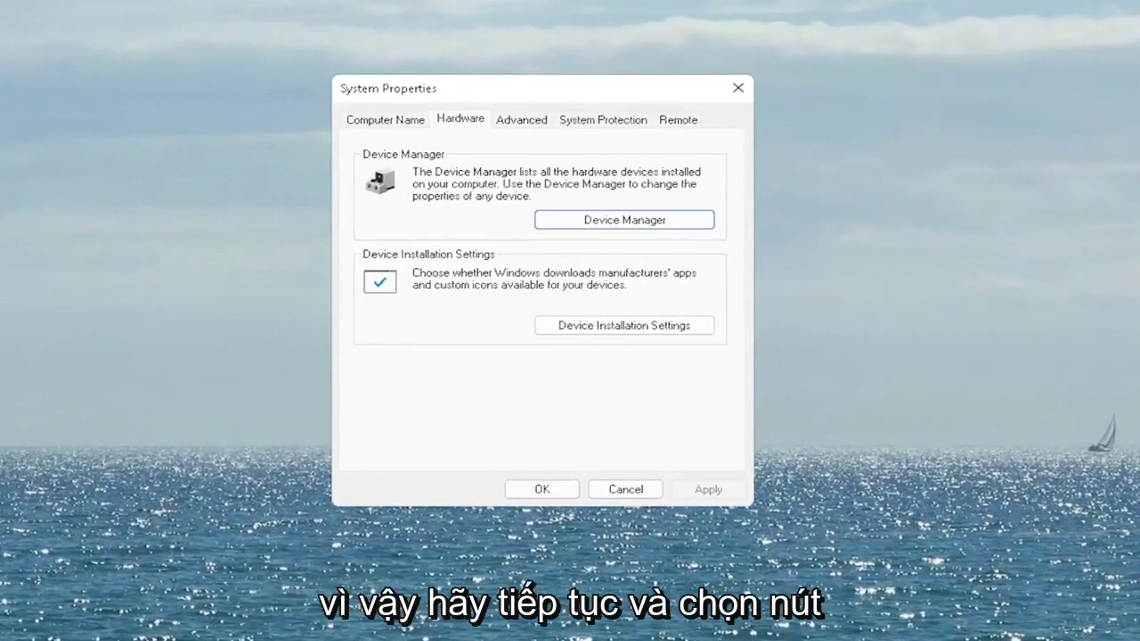
- Set Device Installation Settings to Yes (recommended), save, and close System Properties
click(623, 326)
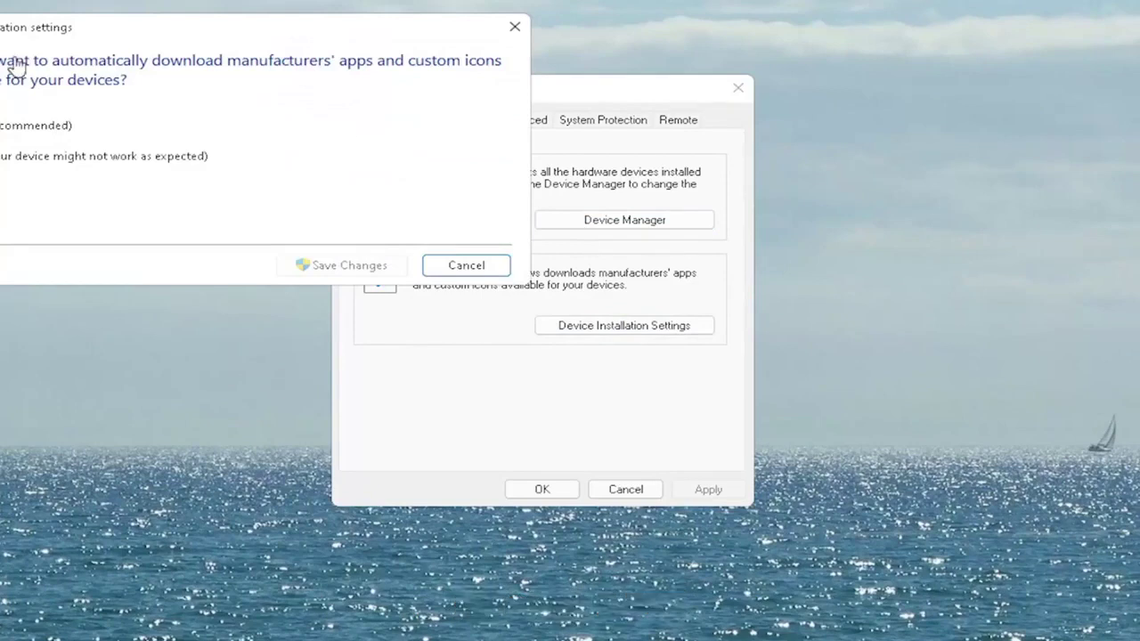
drag(79, 37, 334, 105)
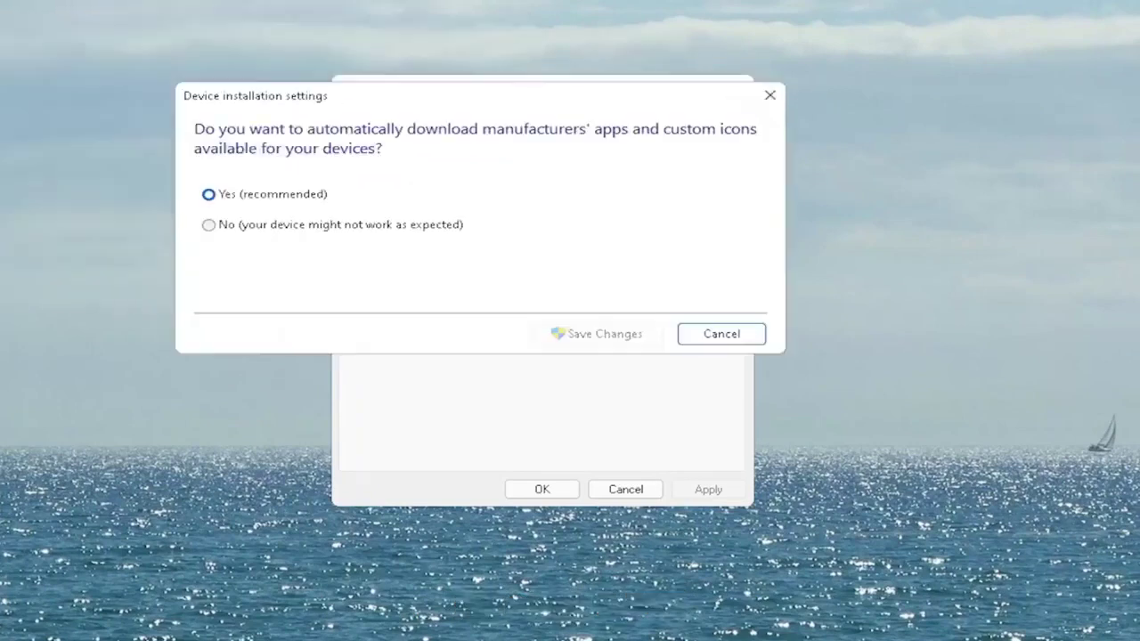
click(260, 201)
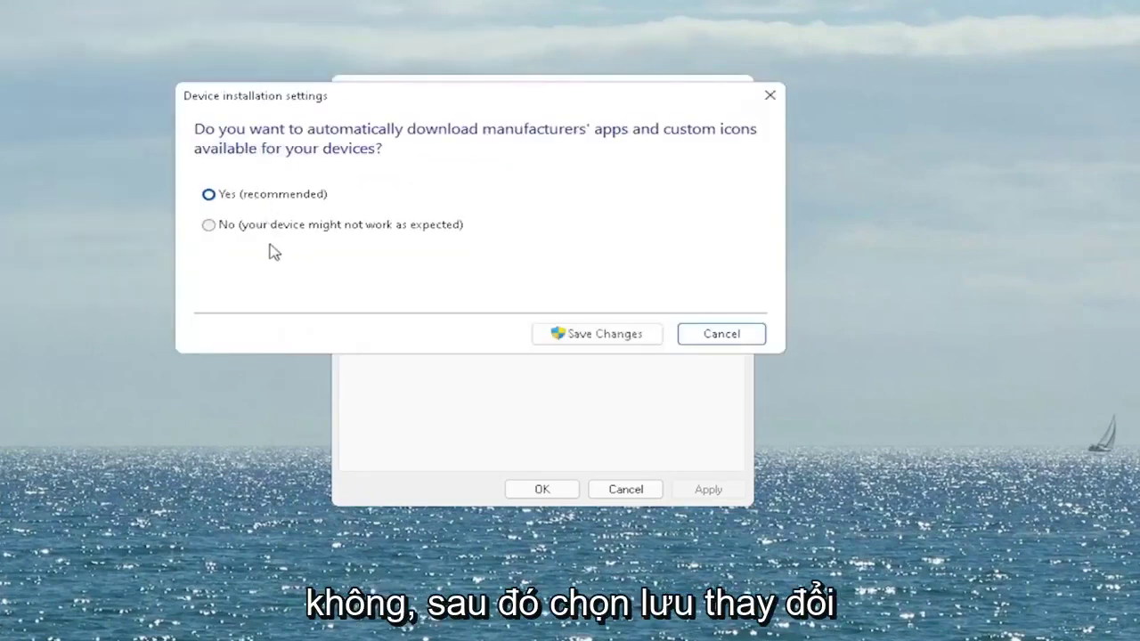
click(615, 334)
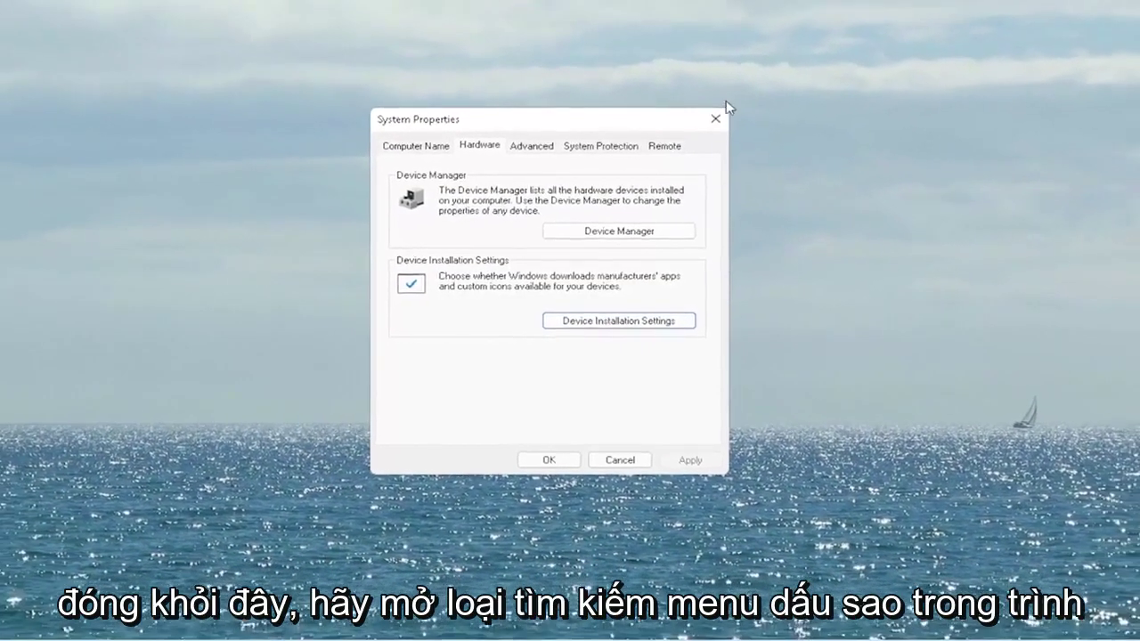
click(737, 88)
- Open Device Manager from a 'device manager' search
click(482, 626)
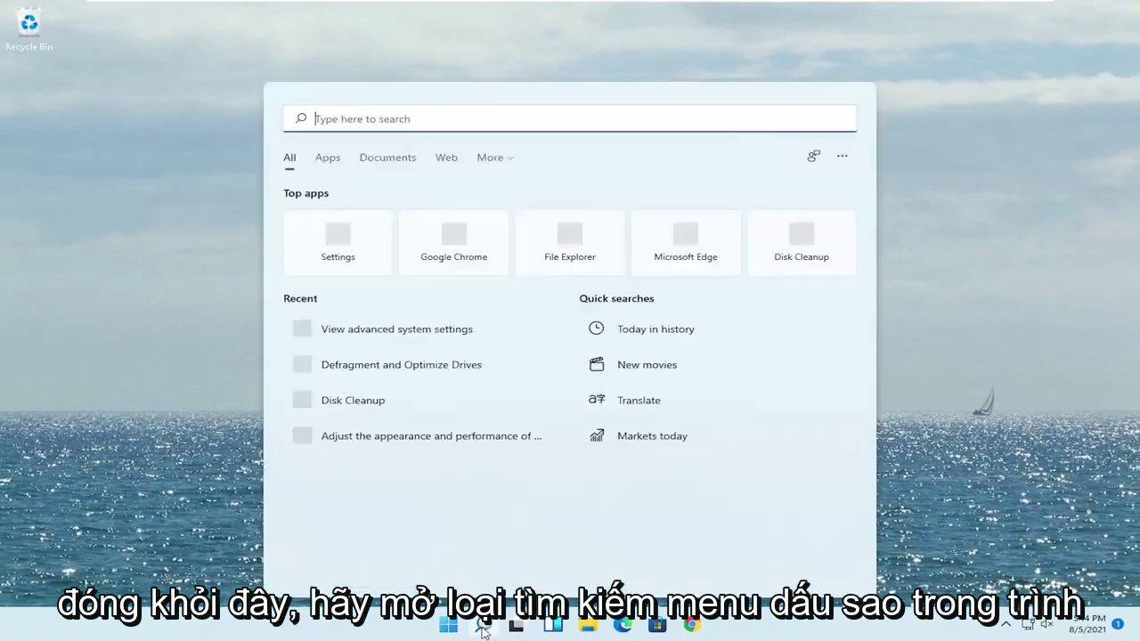
text(device manager)
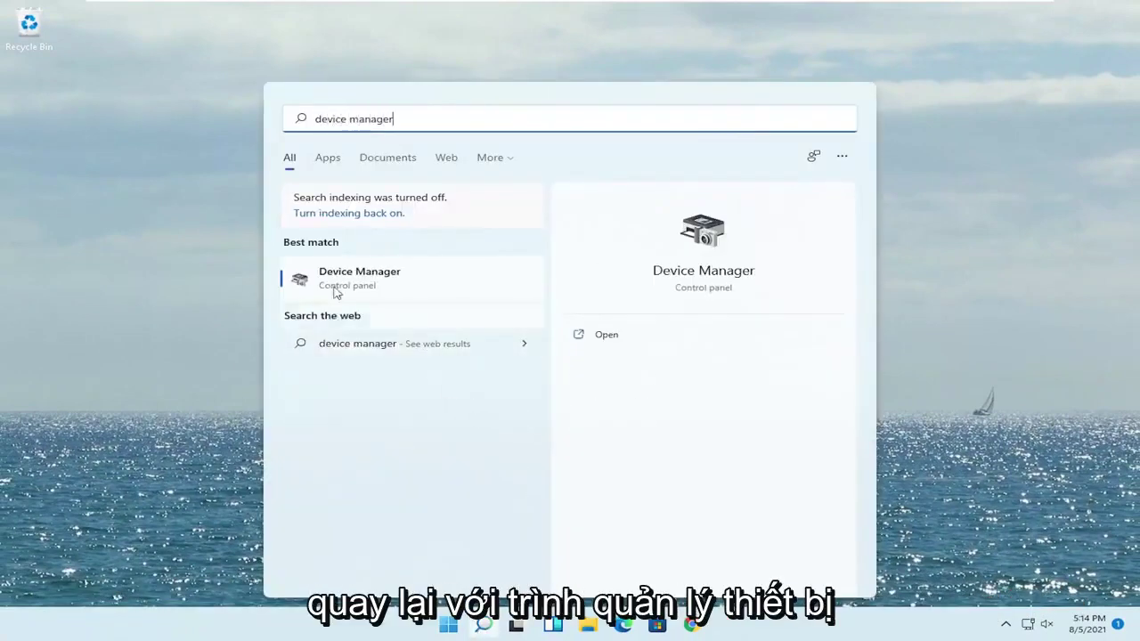
click(380, 282)
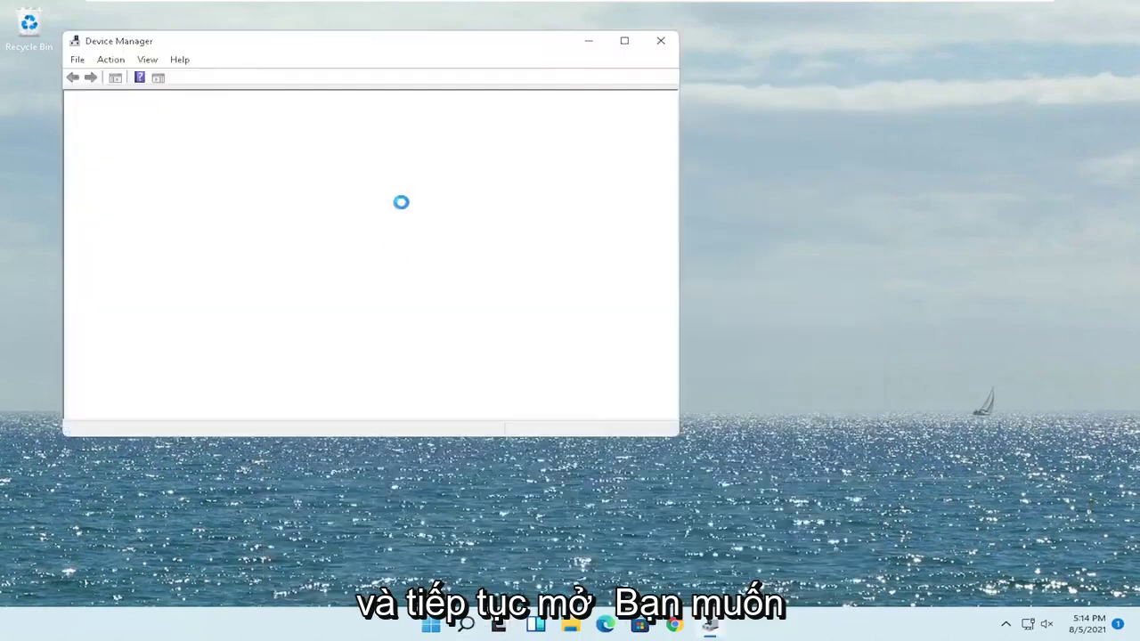
drag(378, 51, 540, 85)
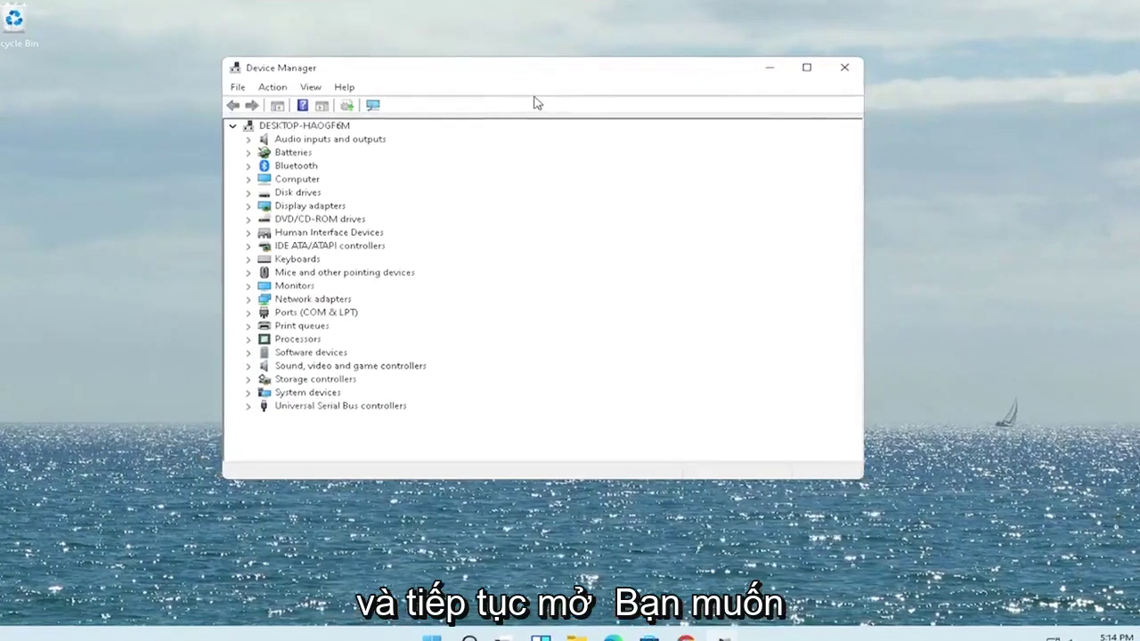
- Expand Sound, video and game controllers and open the High Definition Audio Device's Driver tab
click(299, 411)
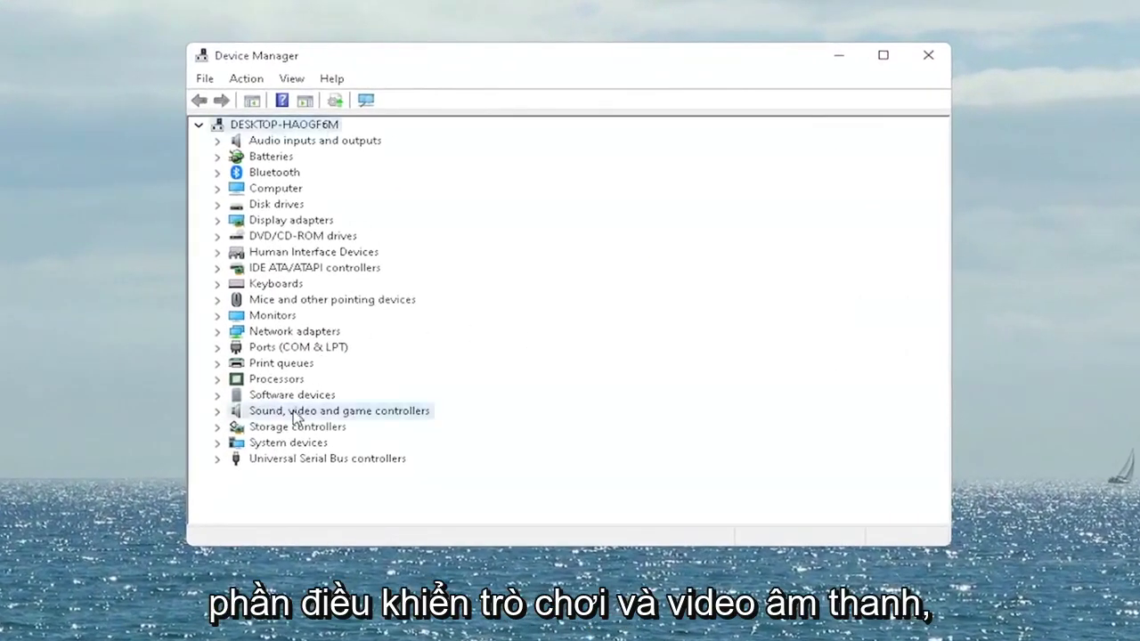
double_click(348, 414)
click(323, 430)
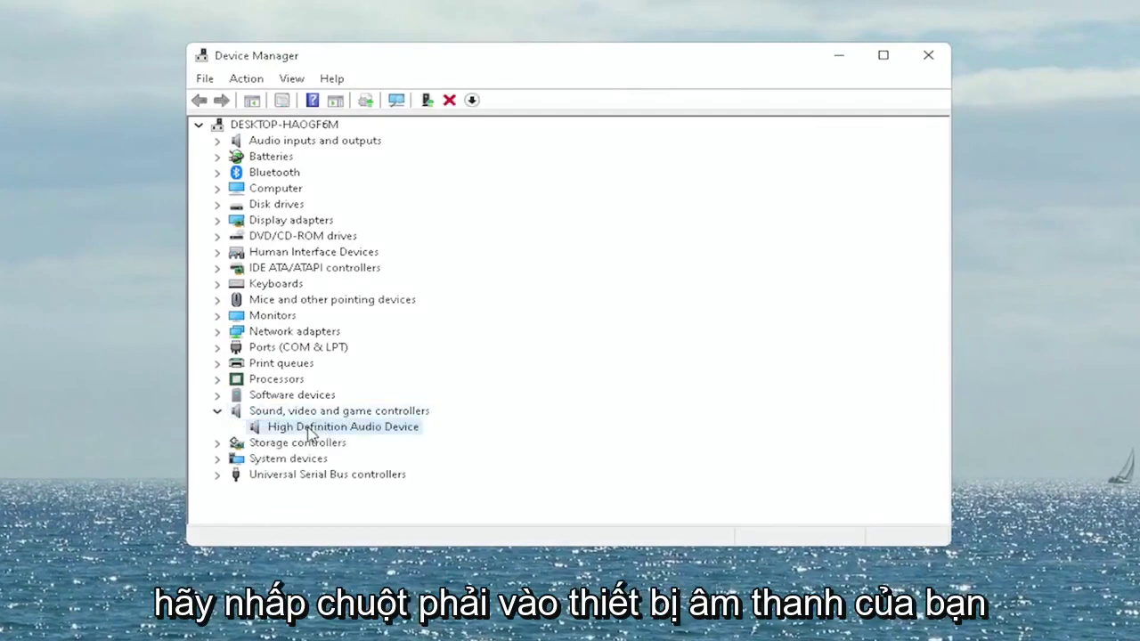
right_click(347, 433)
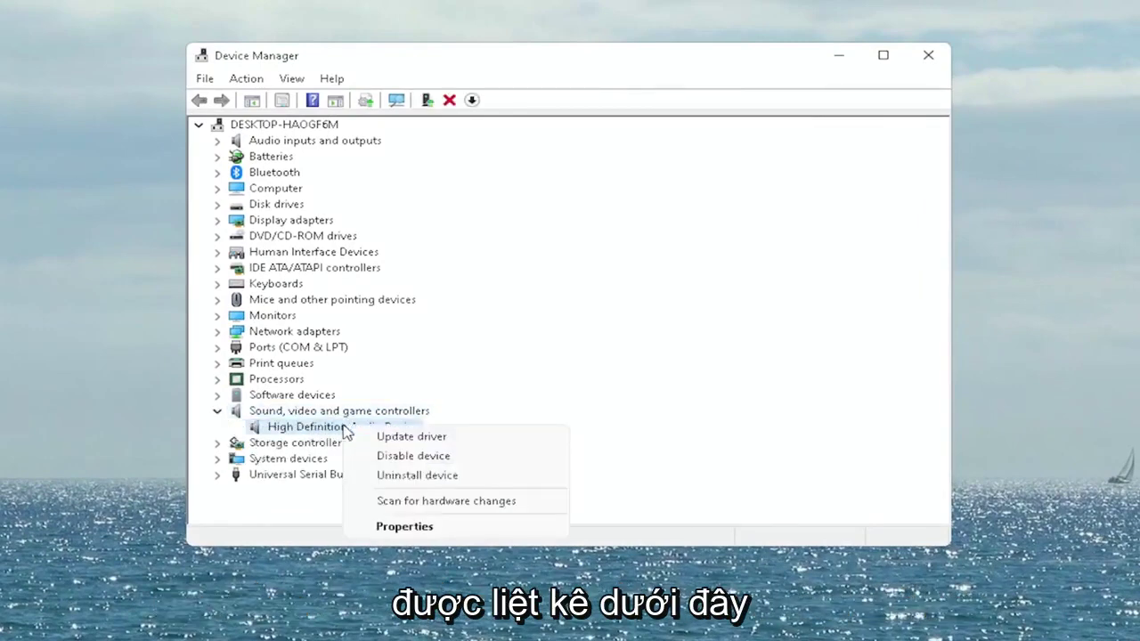
click(396, 530)
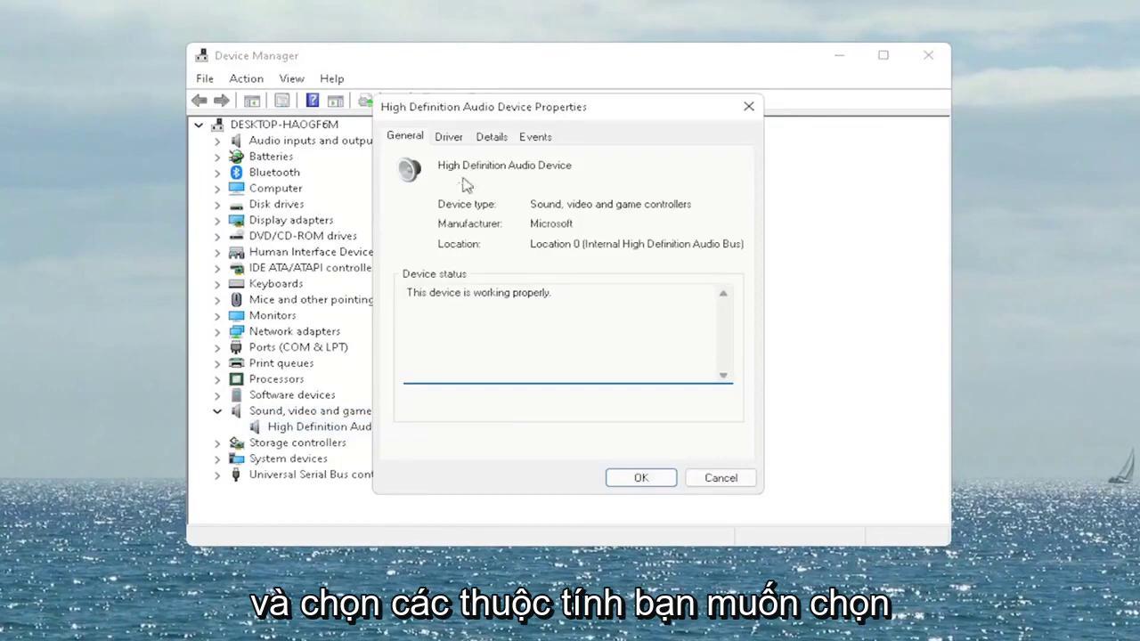
click(449, 138)
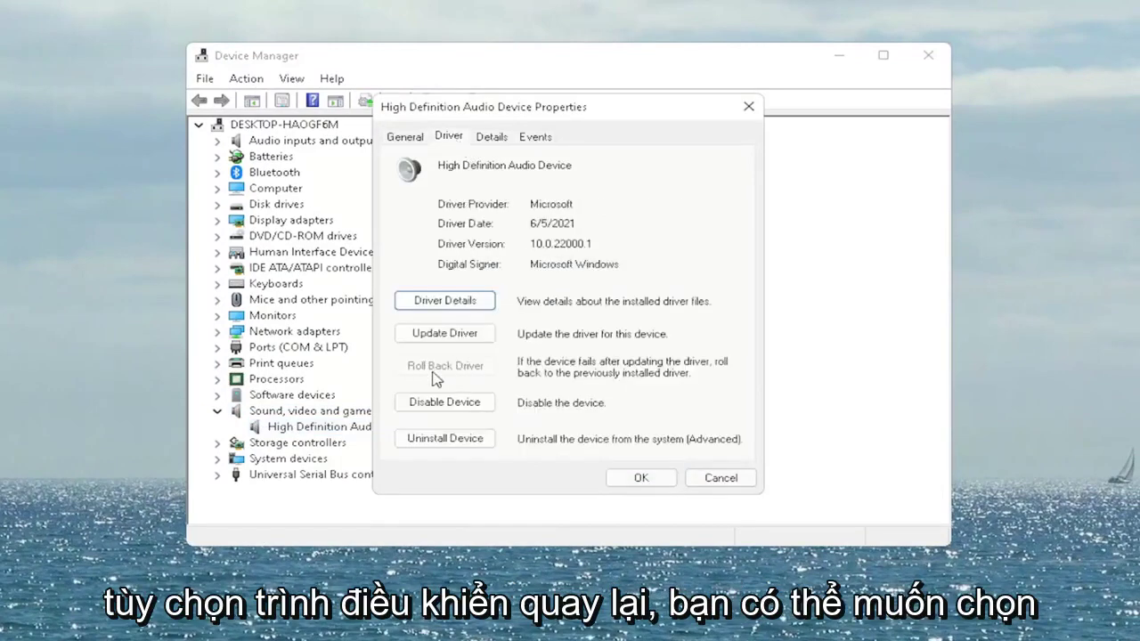
- Reinstall High Definition Audio Device from this computer's driver list, confirm the warning, and close both dialogs
click(459, 334)
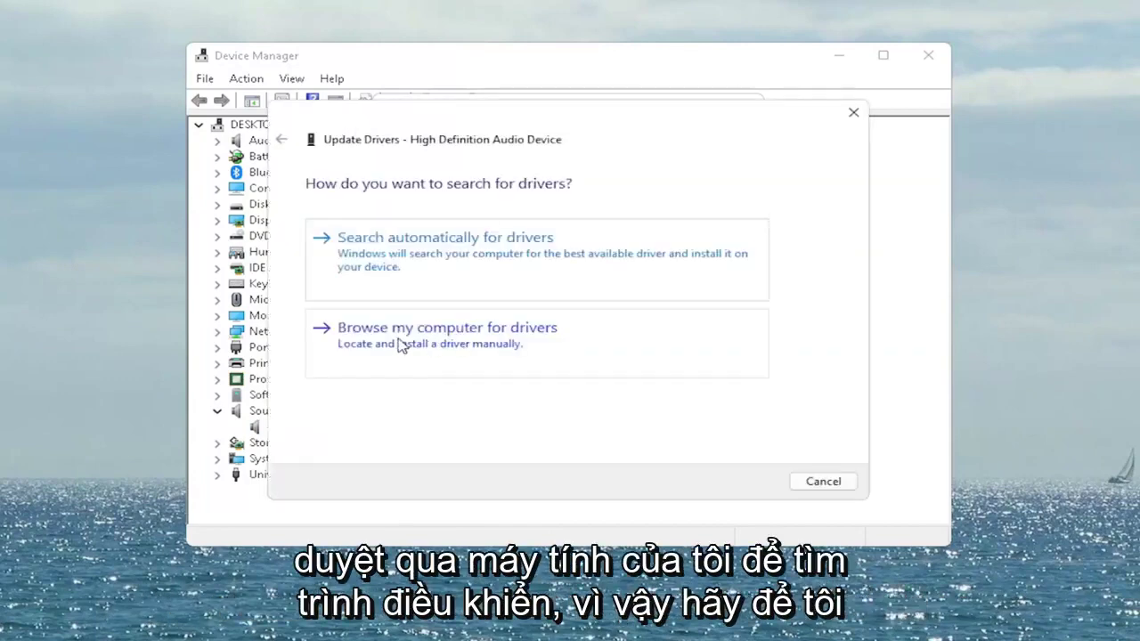
click(521, 331)
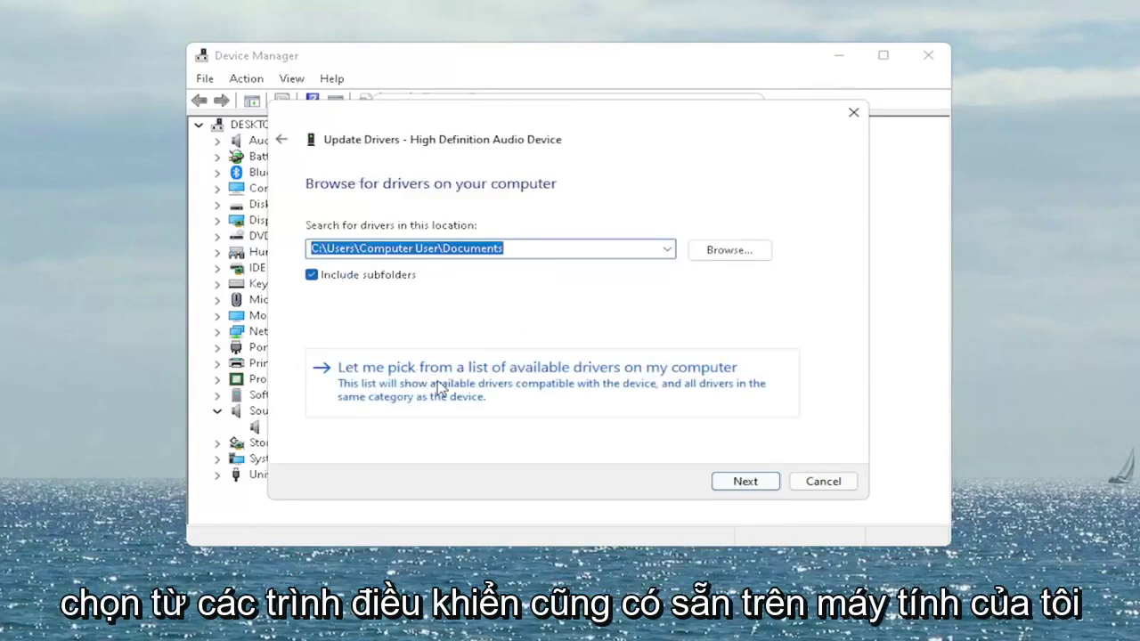
click(544, 397)
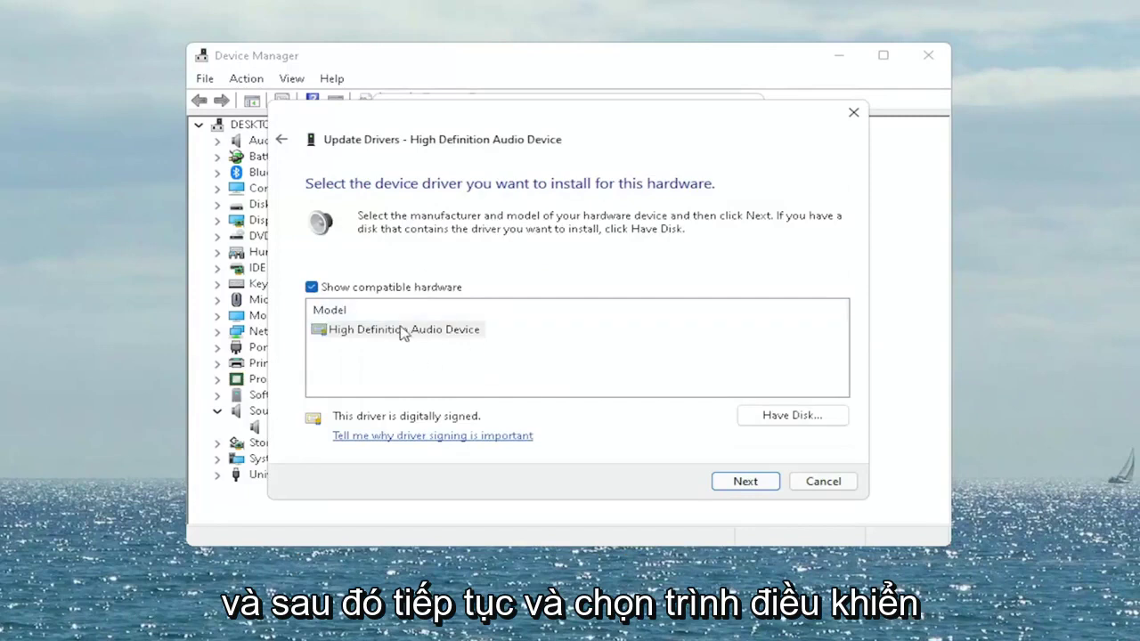
click(378, 331)
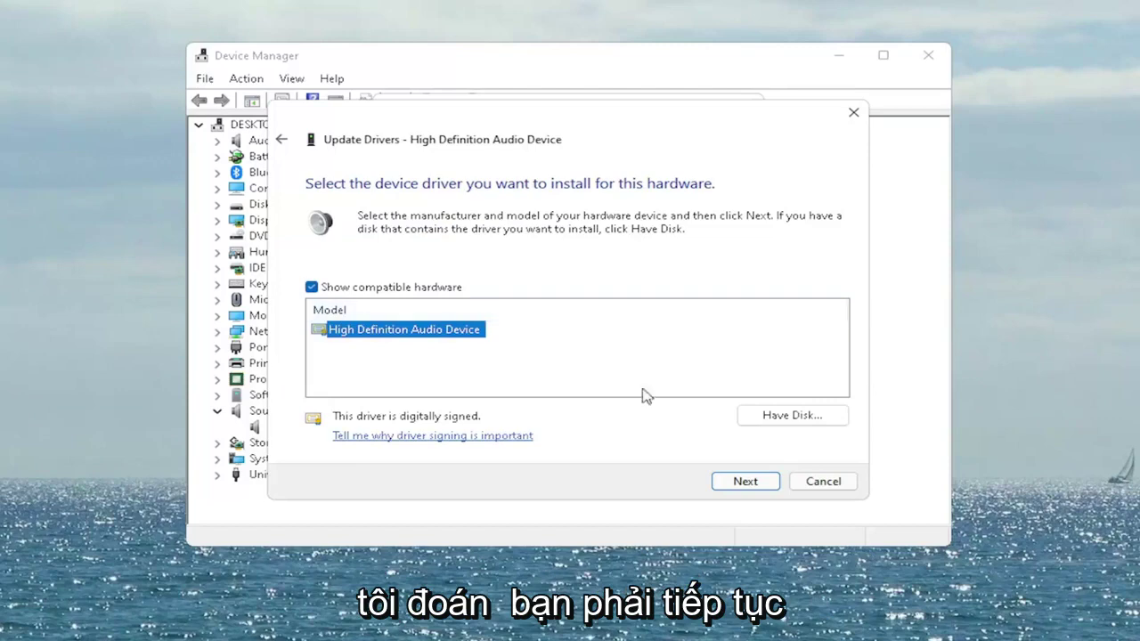
click(748, 486)
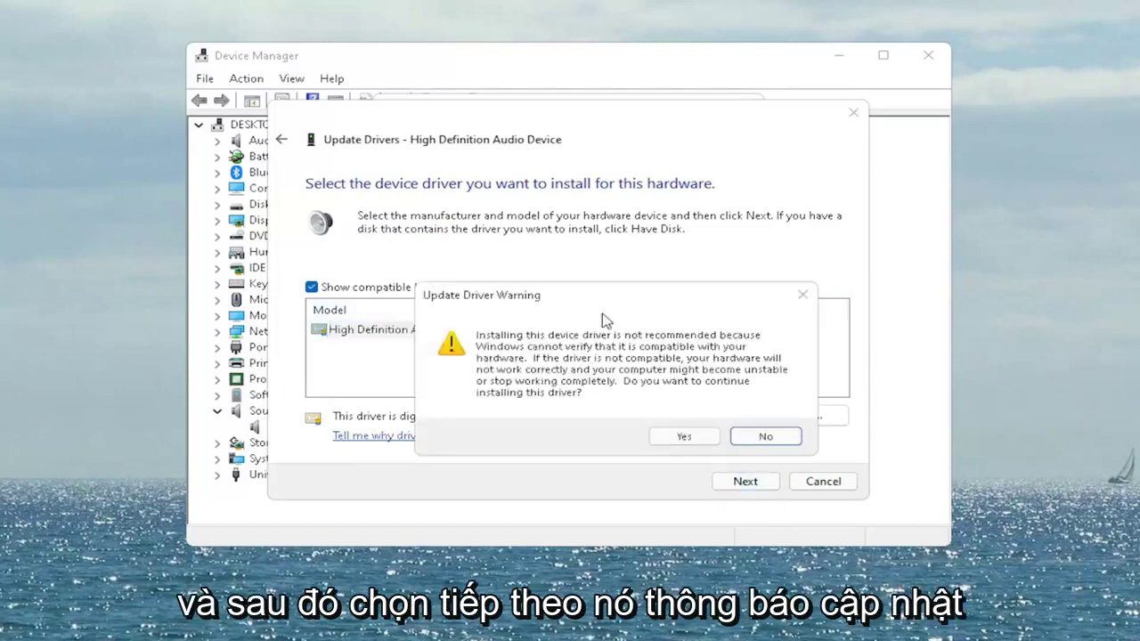
drag(590, 301, 526, 265)
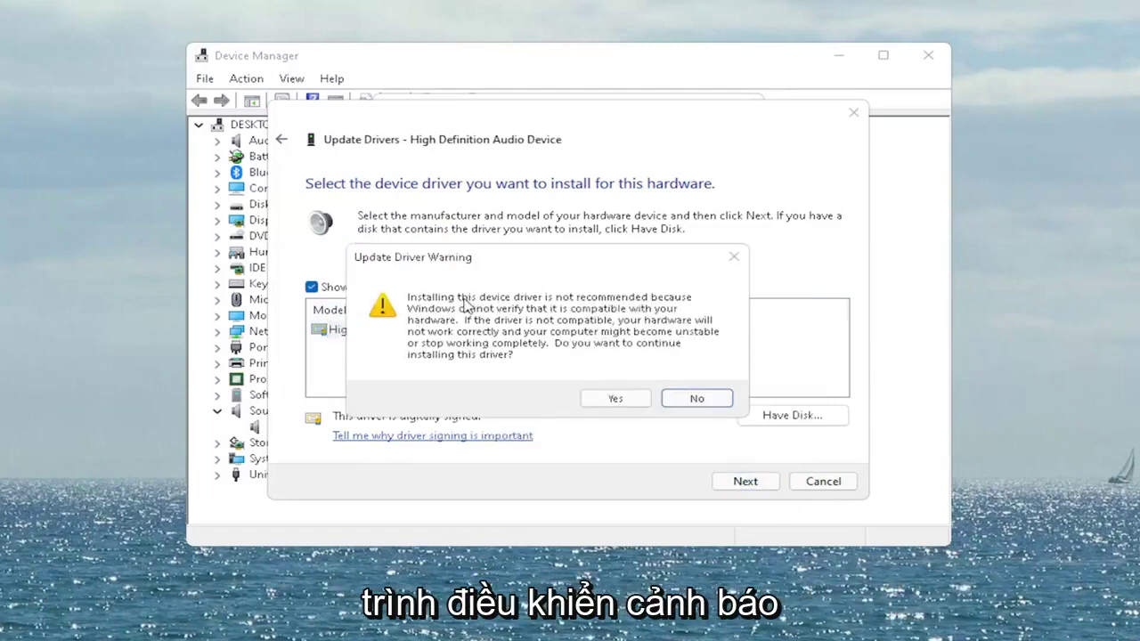
click(628, 400)
click(829, 482)
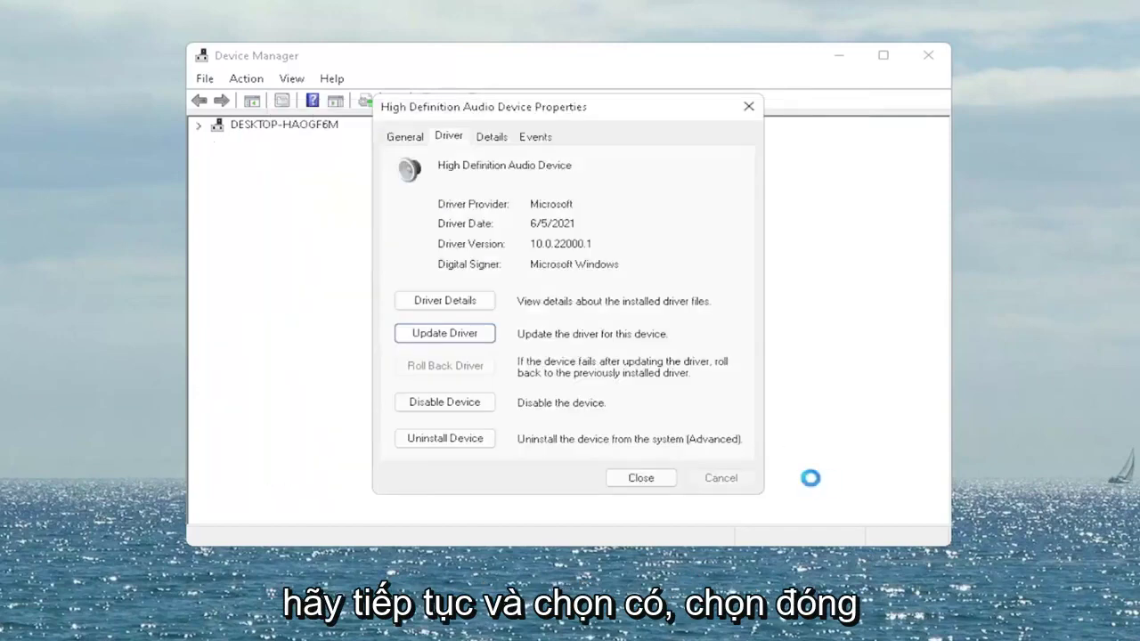
click(641, 478)
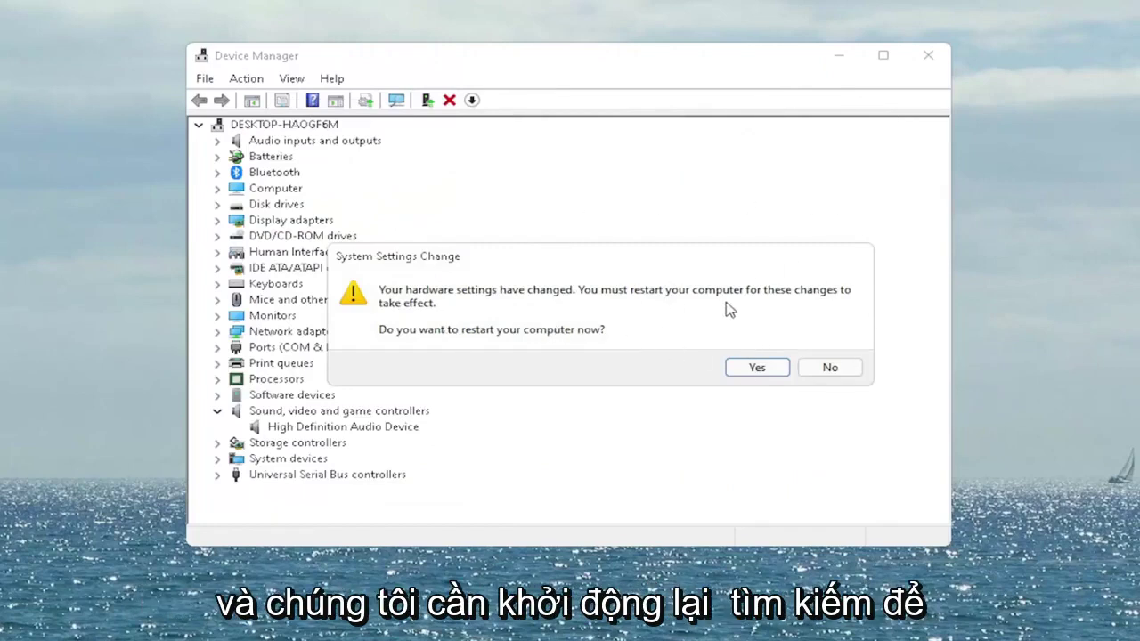
- Accept the System Settings Change prompt to restart the computer now
click(759, 368)
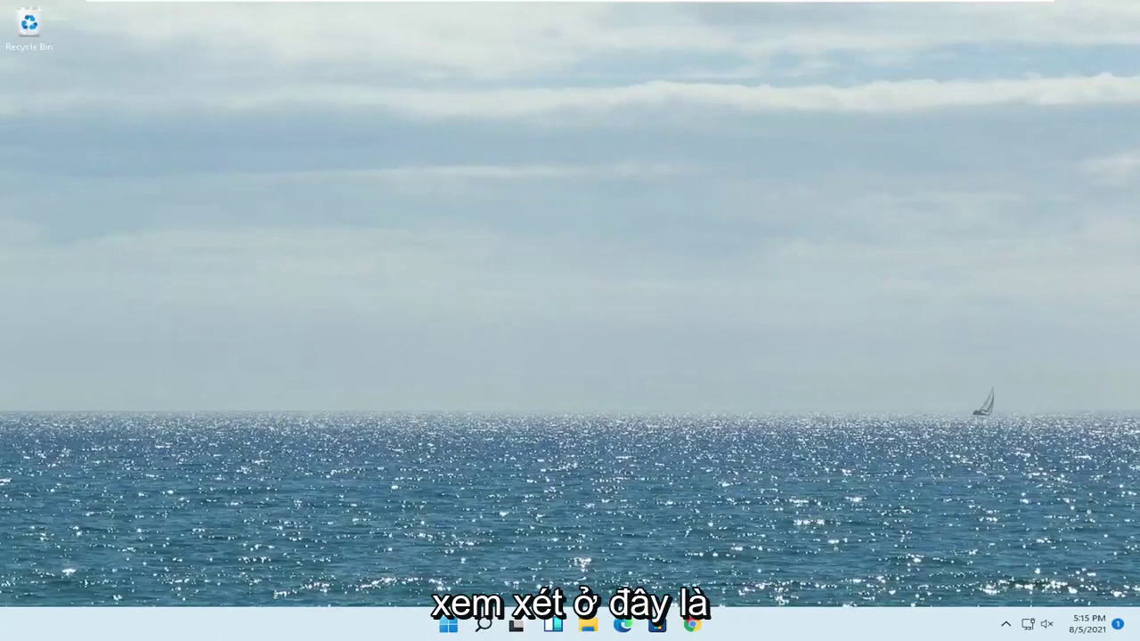
- Open the Bluetooth devices settings from the notification-area Bluetooth icon
click(1007, 625)
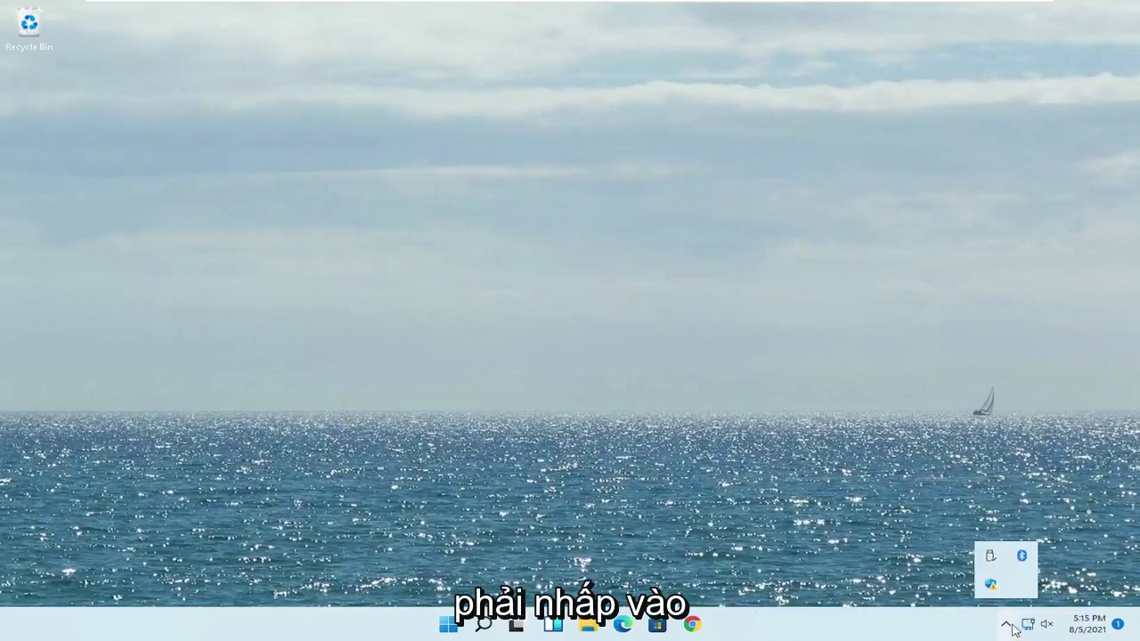
right_click(1015, 561)
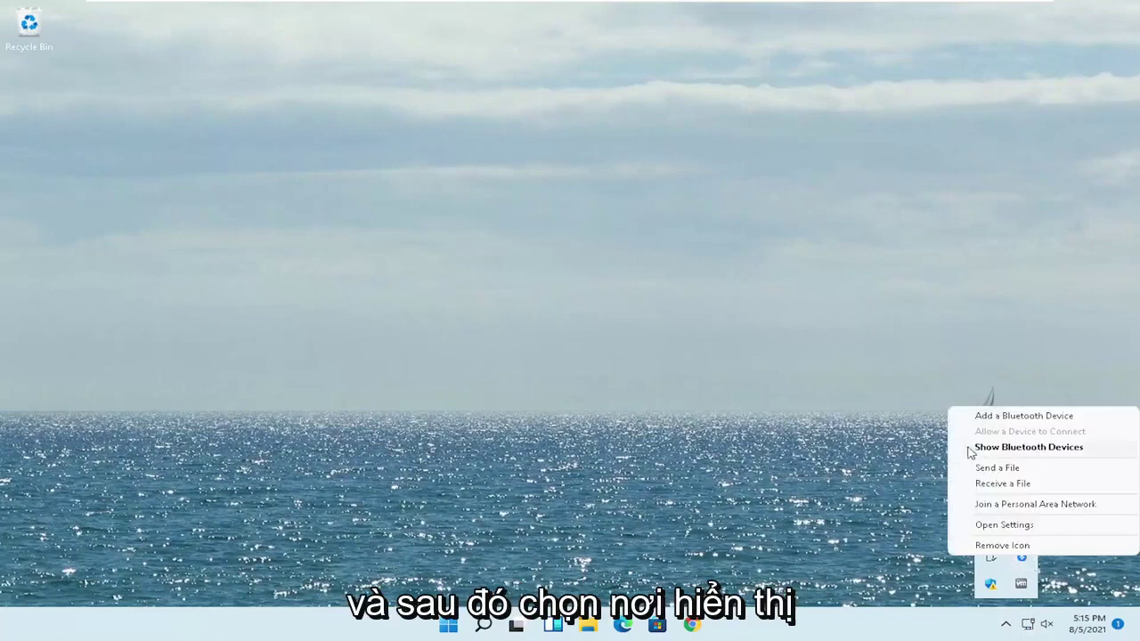
click(1030, 449)
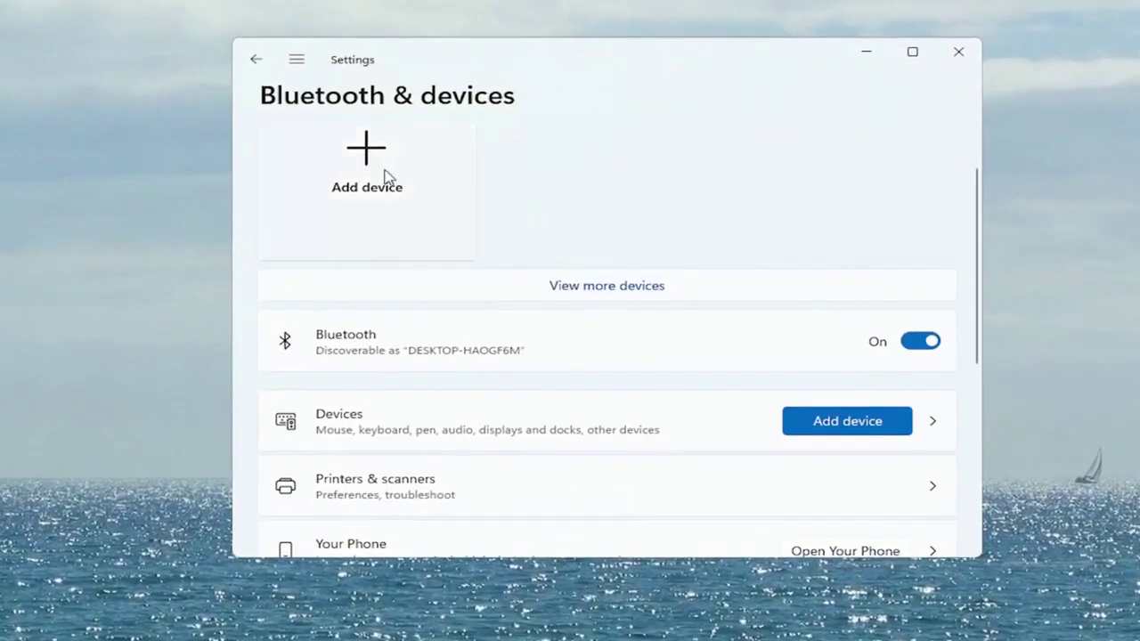
- Start adding a Bluetooth device, then dismiss the empty Add a device window and close Settings
click(361, 165)
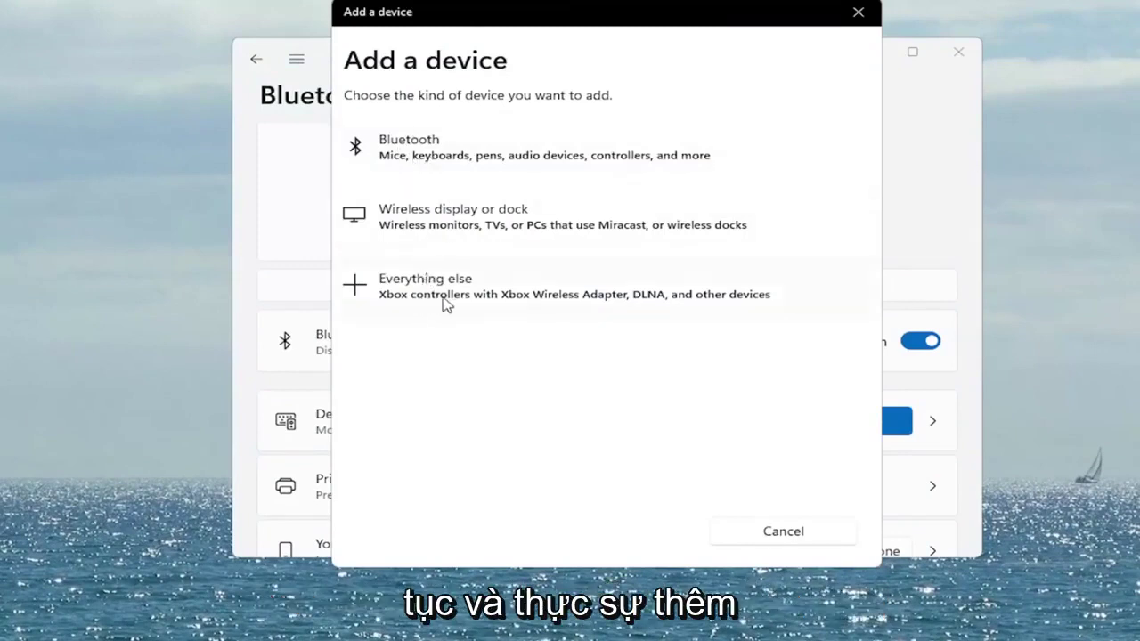
click(411, 158)
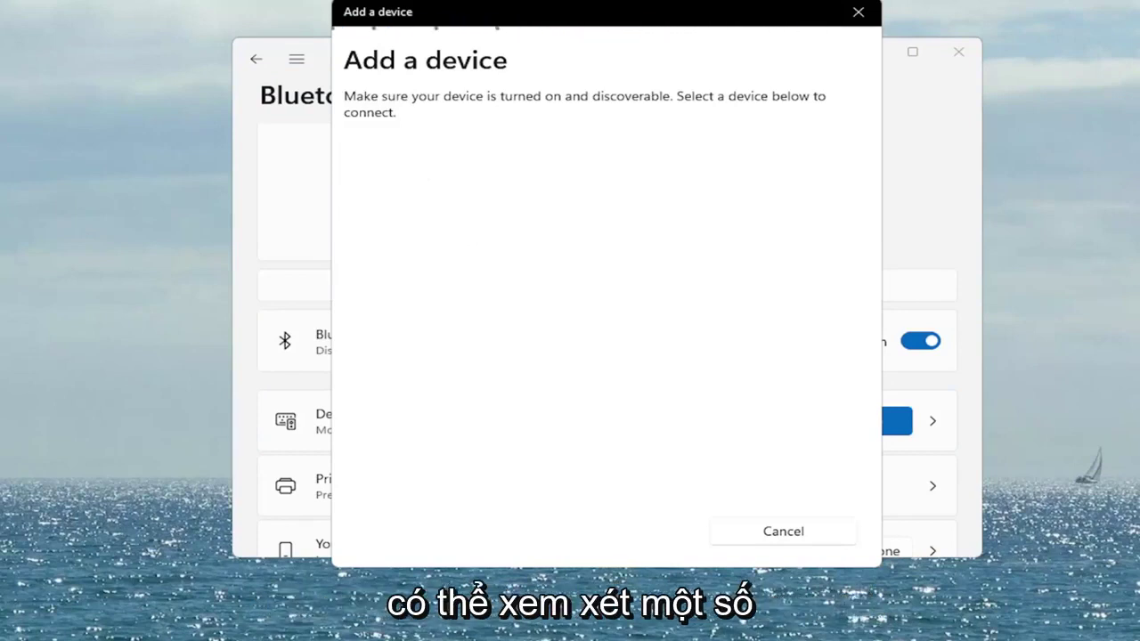
click(860, 12)
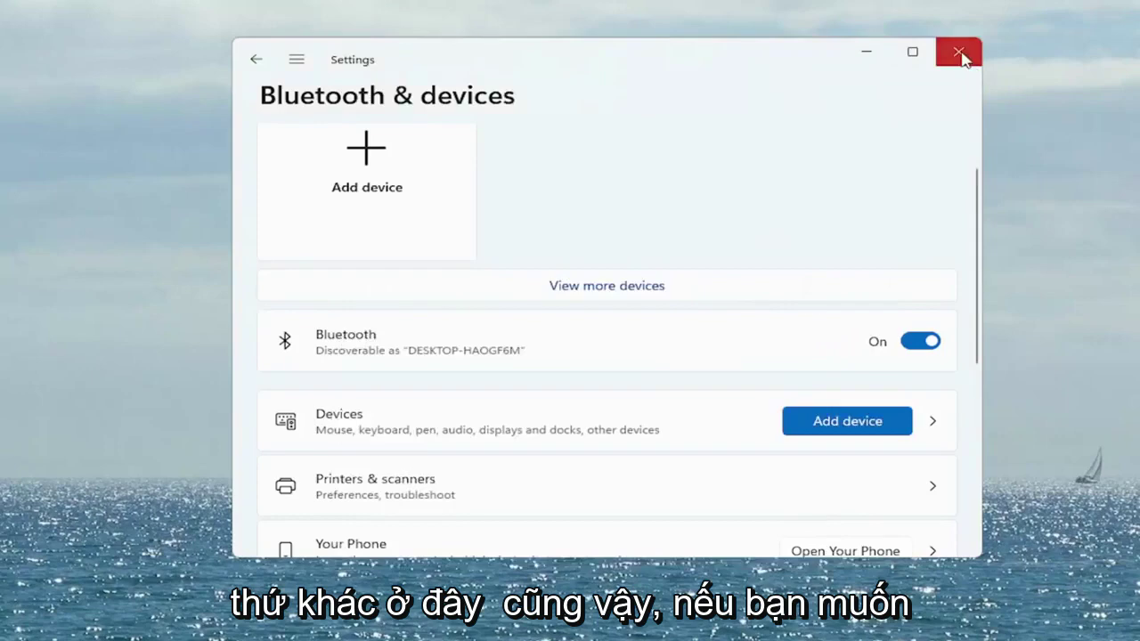
click(957, 51)
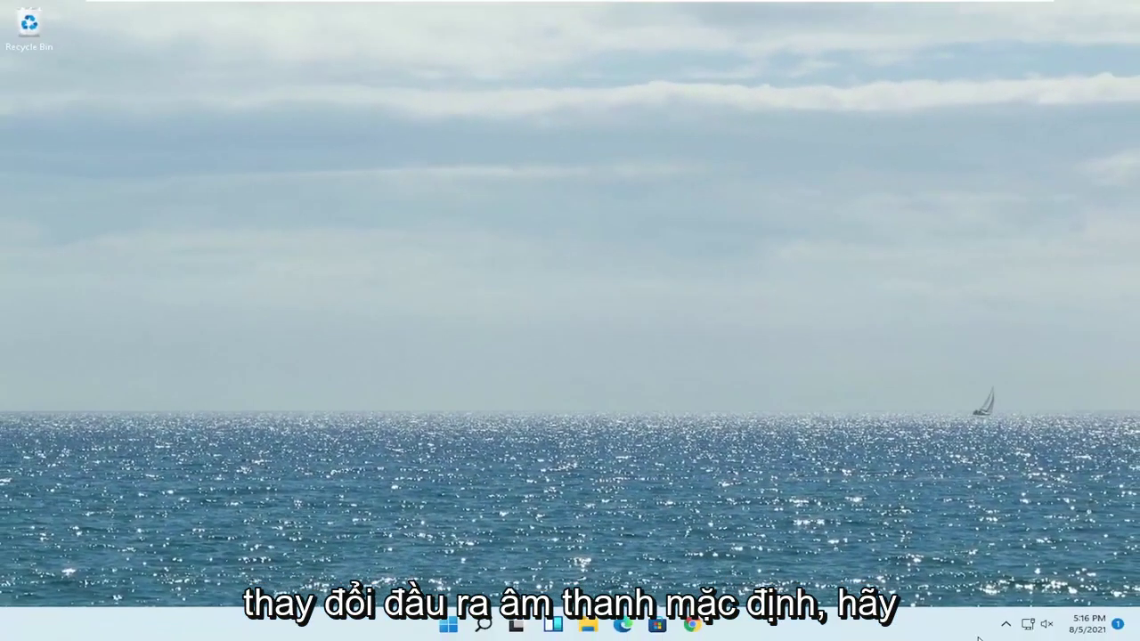
- Launch Settings from a 'settings' search and navigate to System > Sound
click(482, 625)
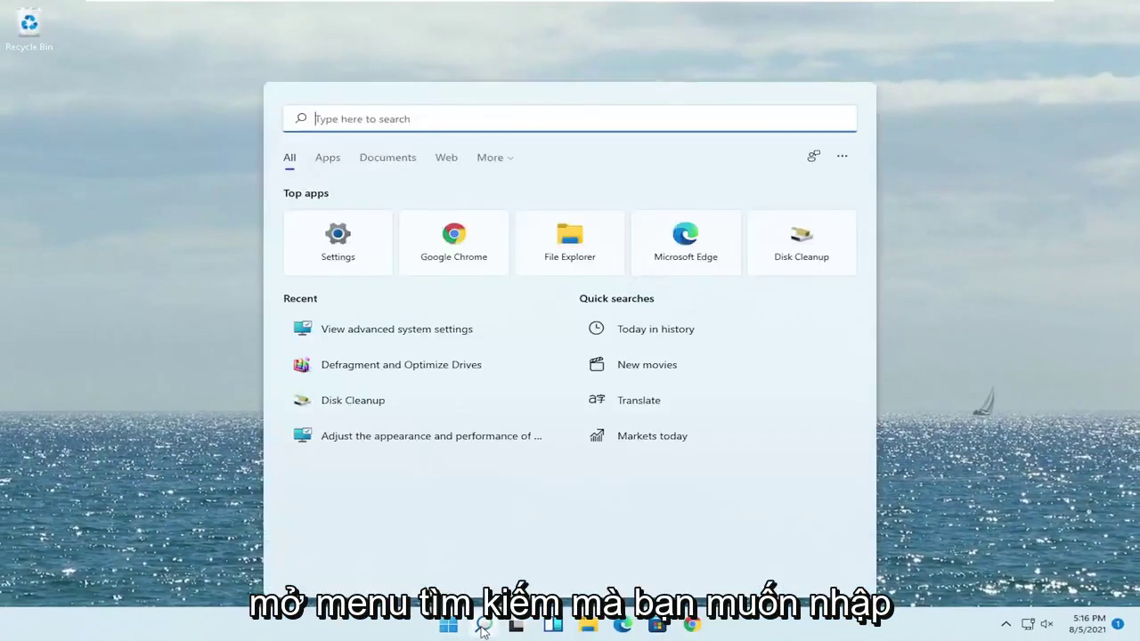
text(settings)
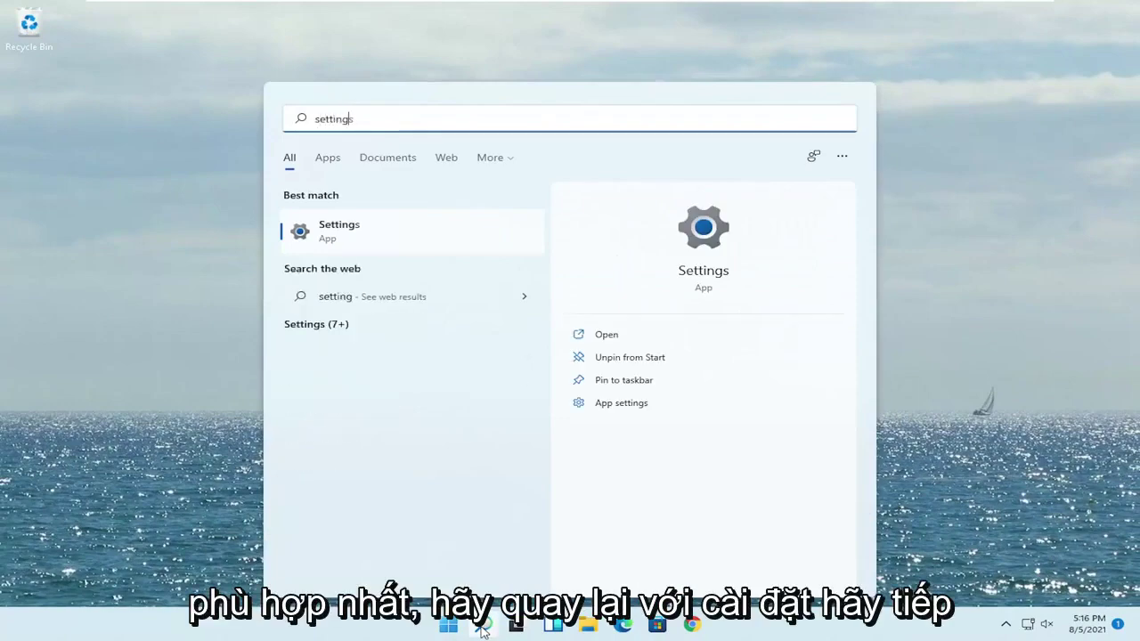
click(345, 233)
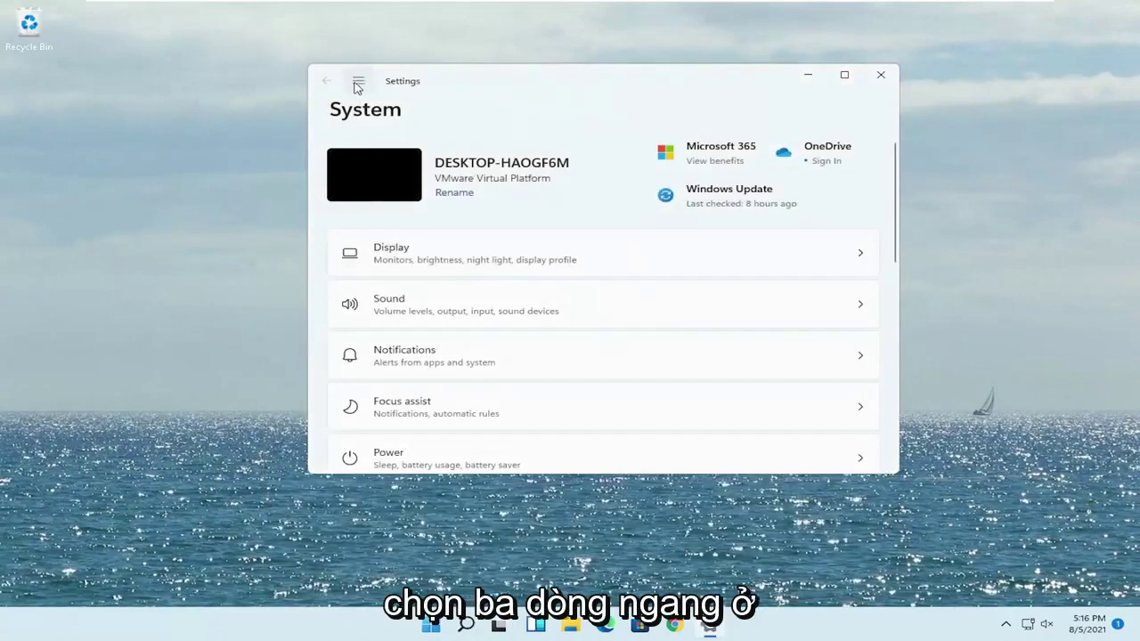
click(358, 83)
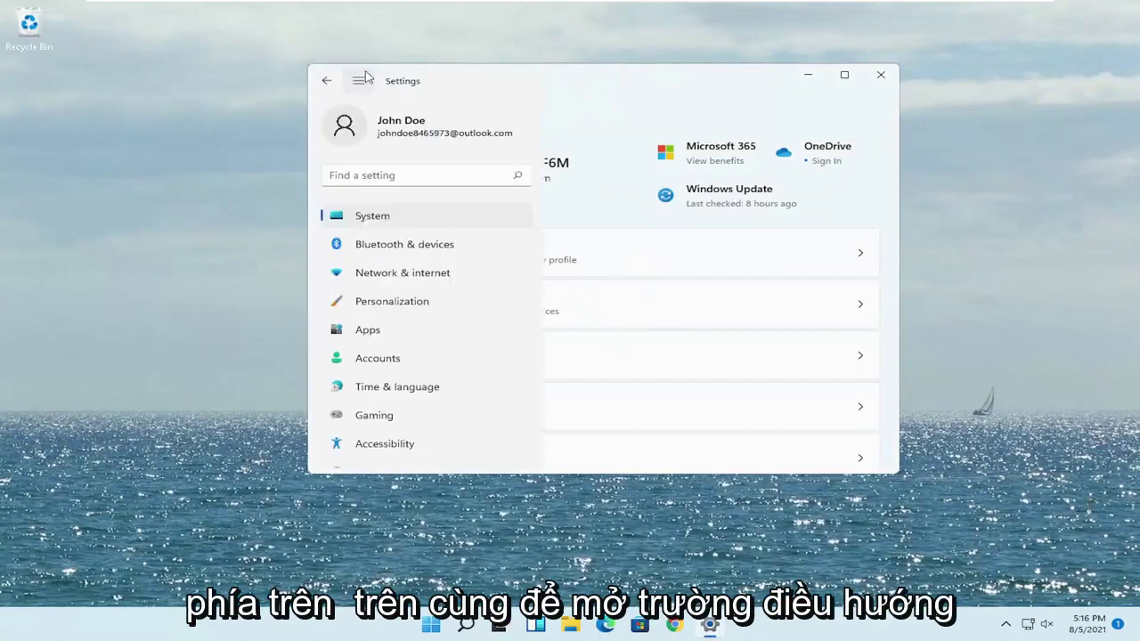
click(349, 223)
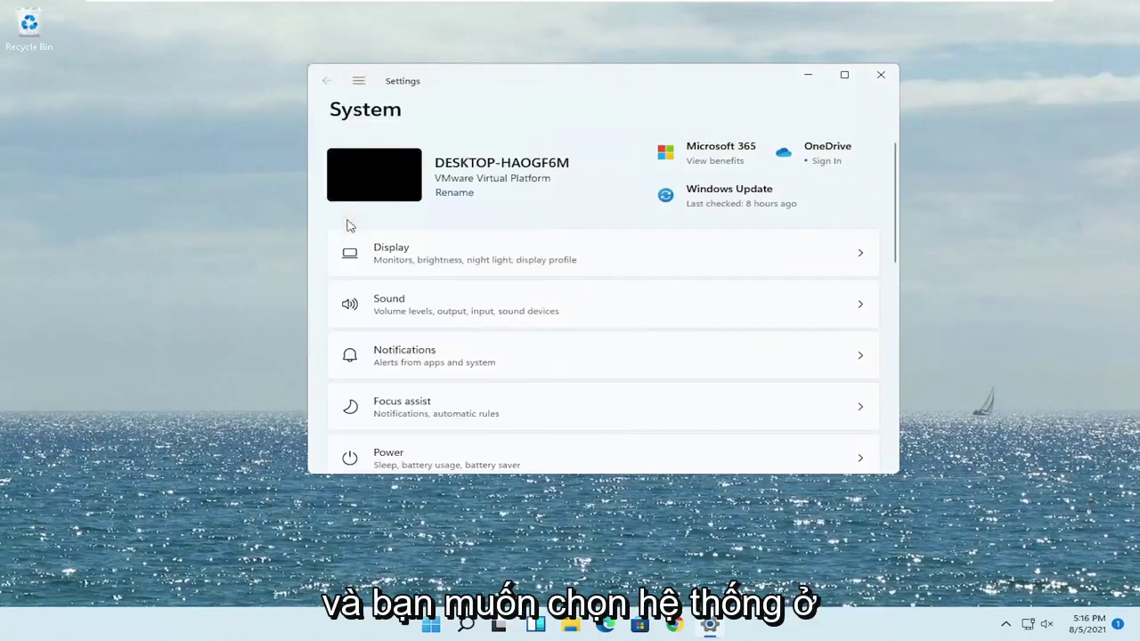
click(435, 311)
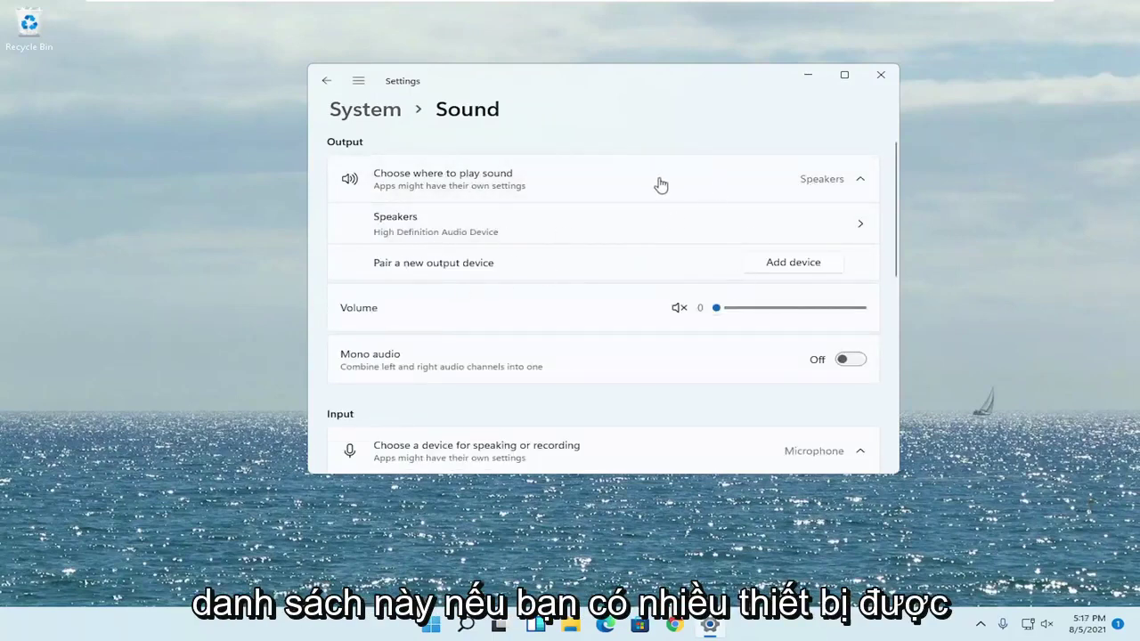
- Toggle Speakers audio to Don't allow and back to Allow, test the volume slider, then return
click(431, 226)
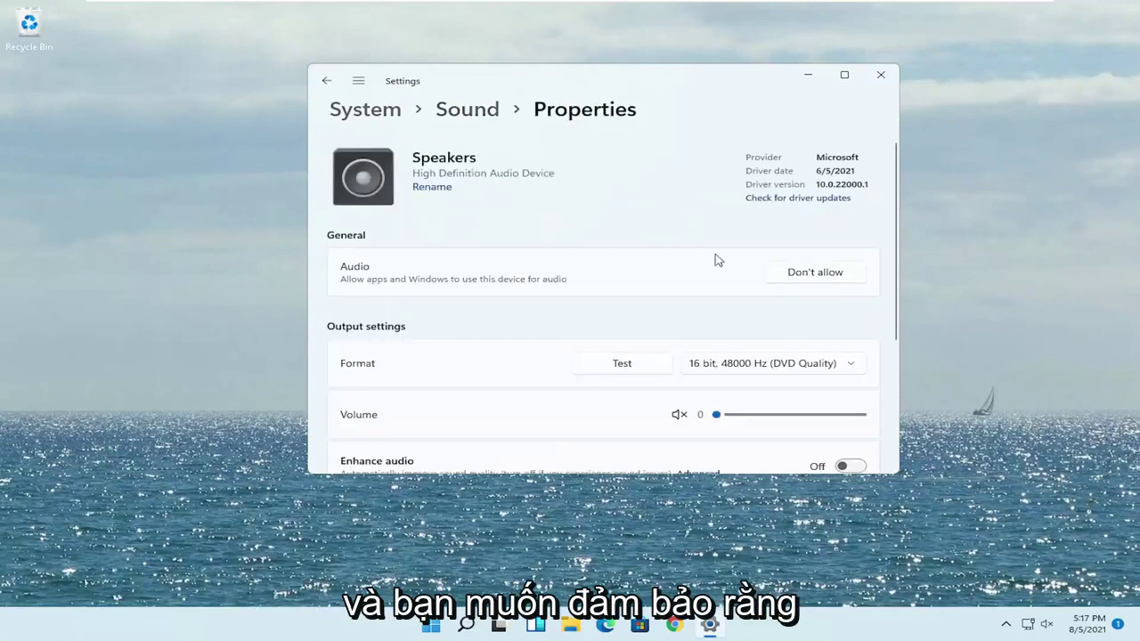
click(815, 273)
click(699, 234)
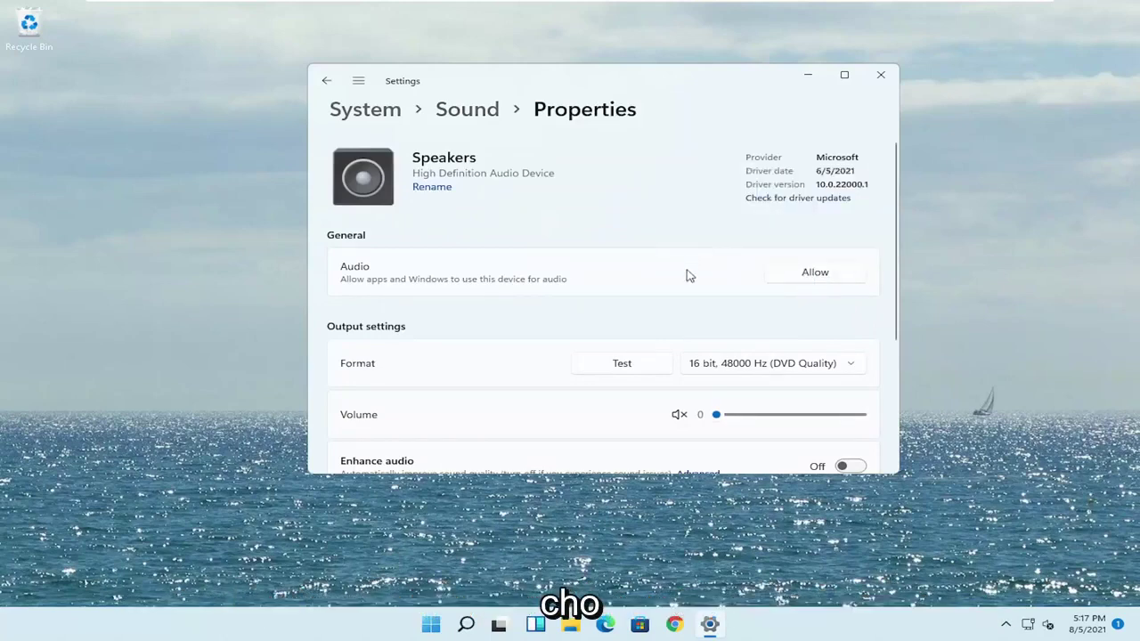
click(811, 278)
scroll(770, 300, down, 1)
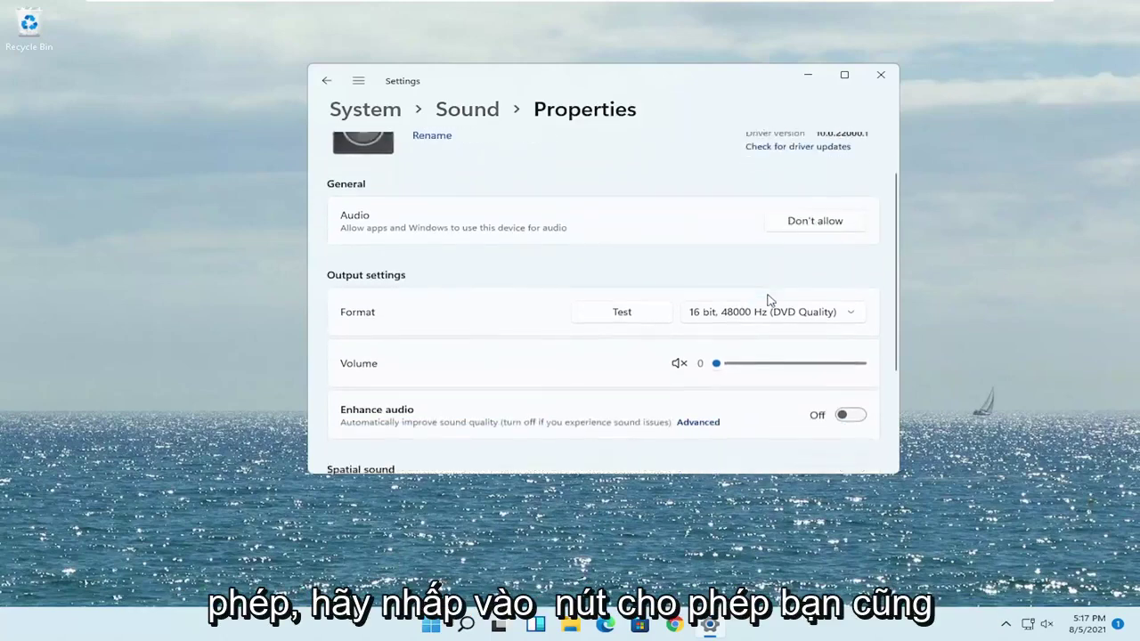
scroll(636, 267, down, 1)
drag(735, 318, 656, 318)
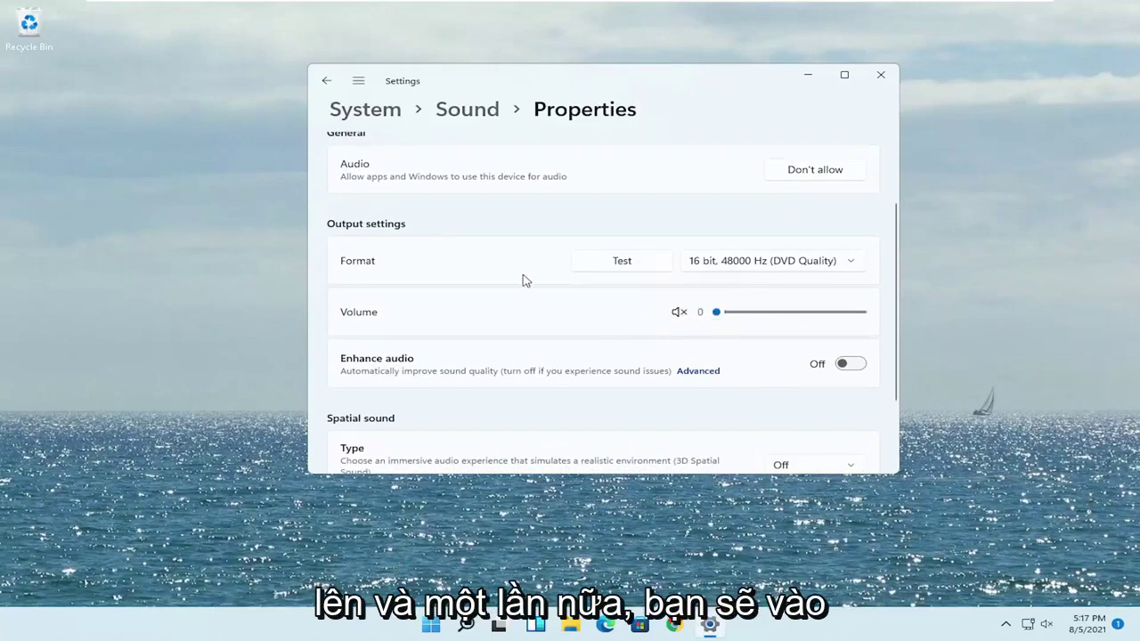
scroll(526, 281, up, 2)
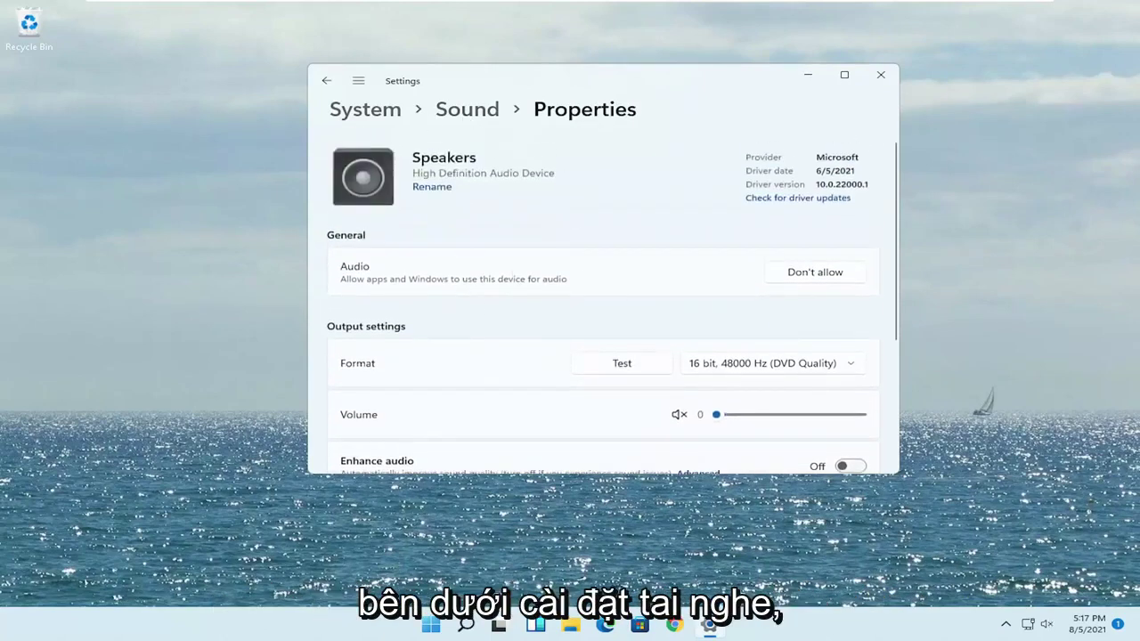
click(326, 80)
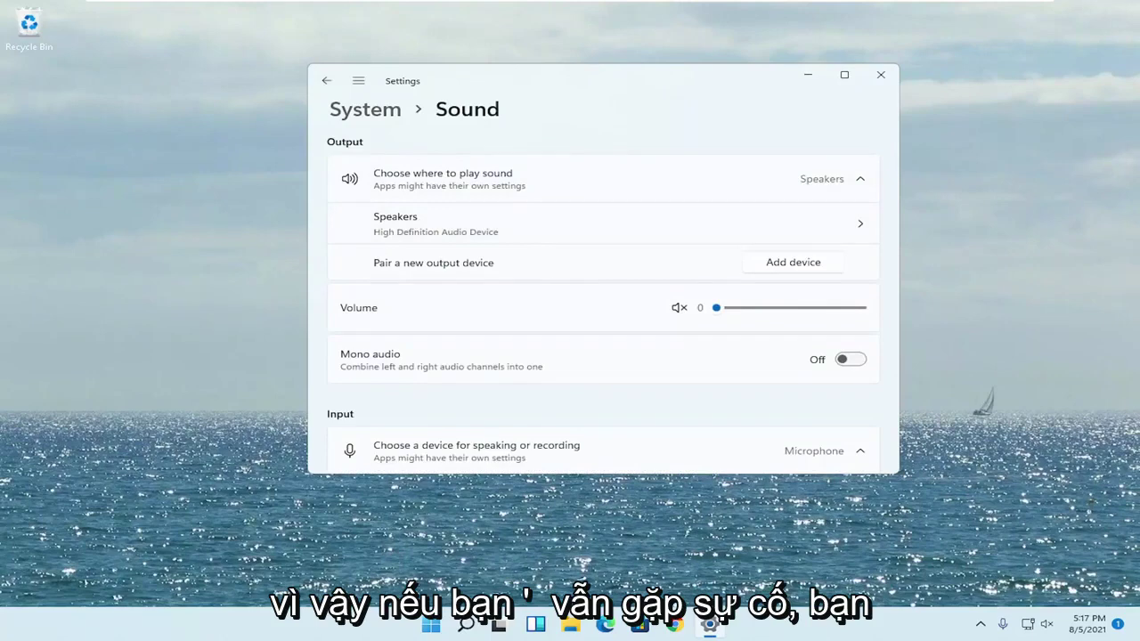
- Search 'troubleshoot' and go to System > Troubleshoot > Other troubleshooters
click(877, 76)
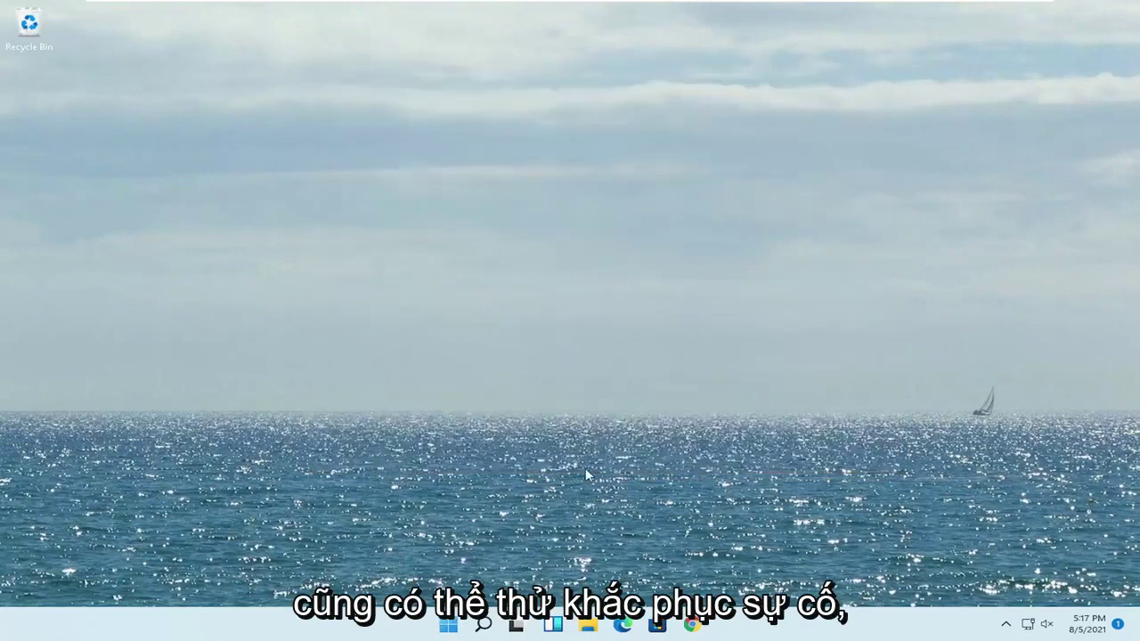
text(troubleshoot)
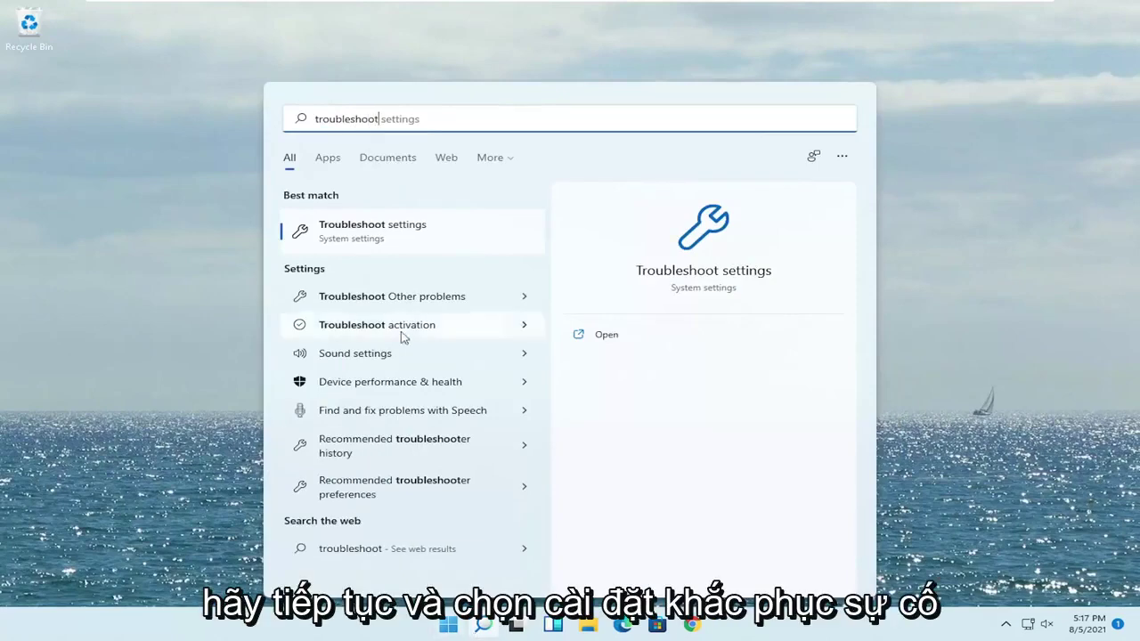
click(419, 243)
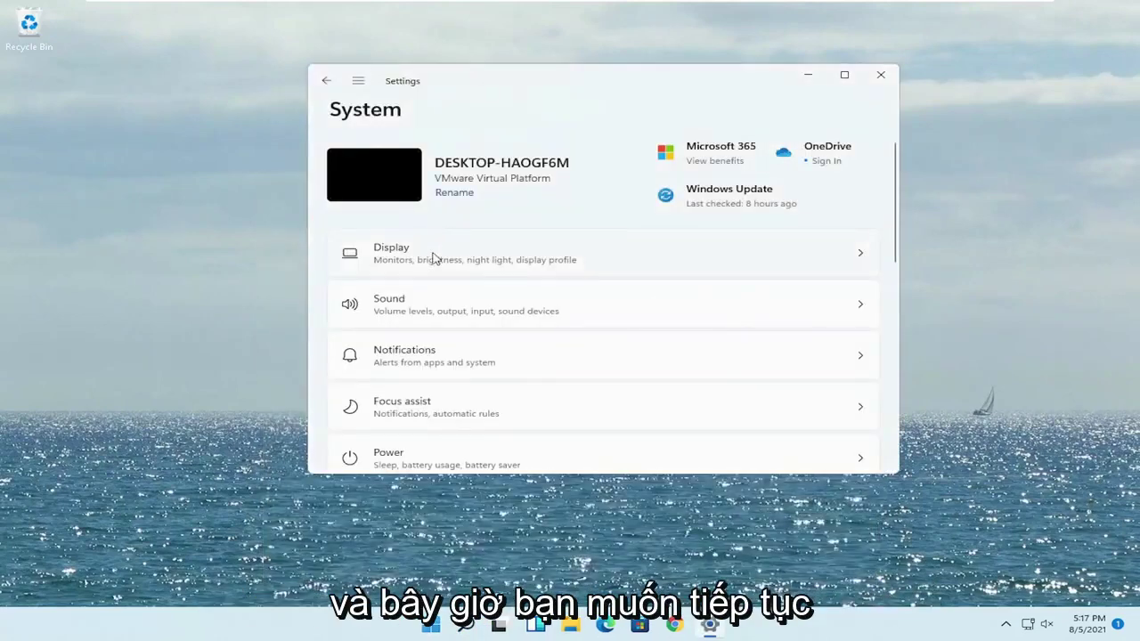
scroll(532, 356, down, 5)
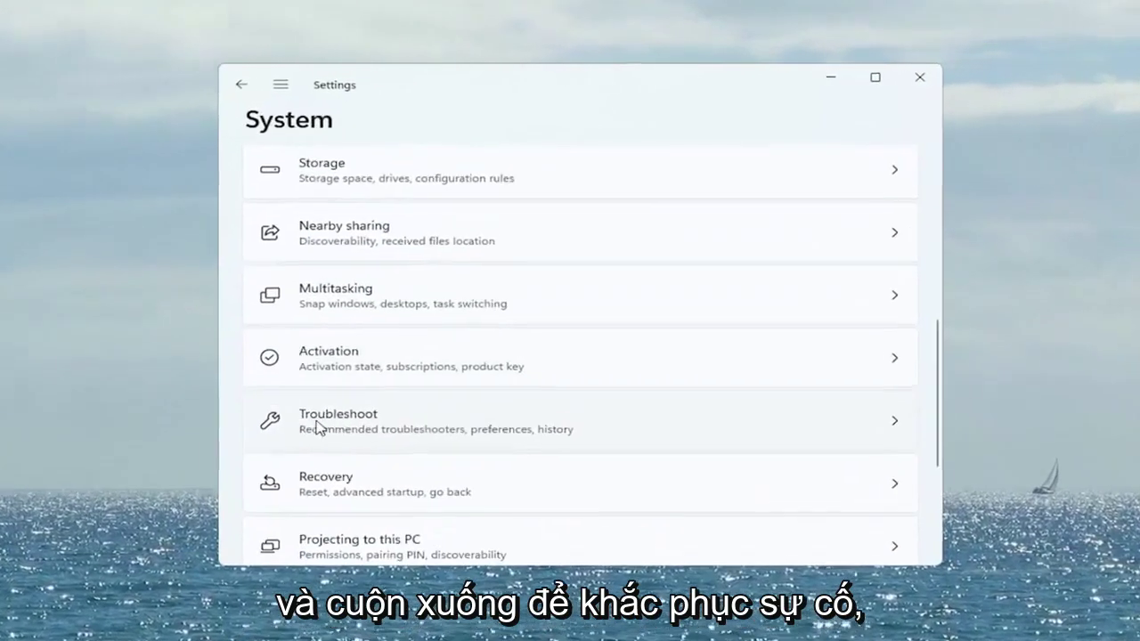
click(431, 428)
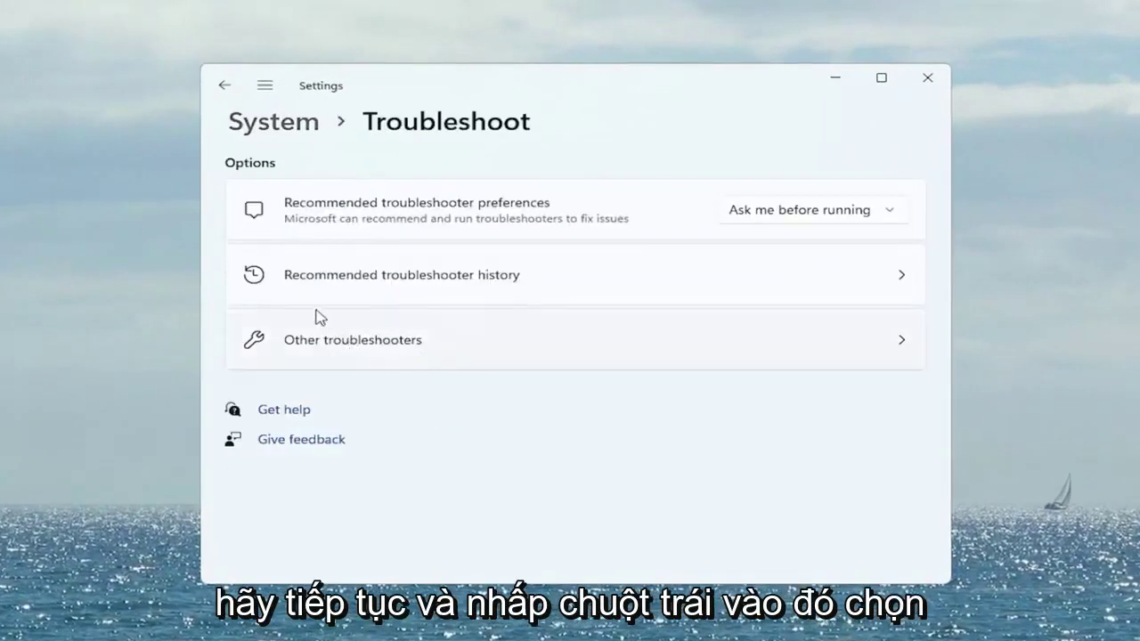
click(396, 359)
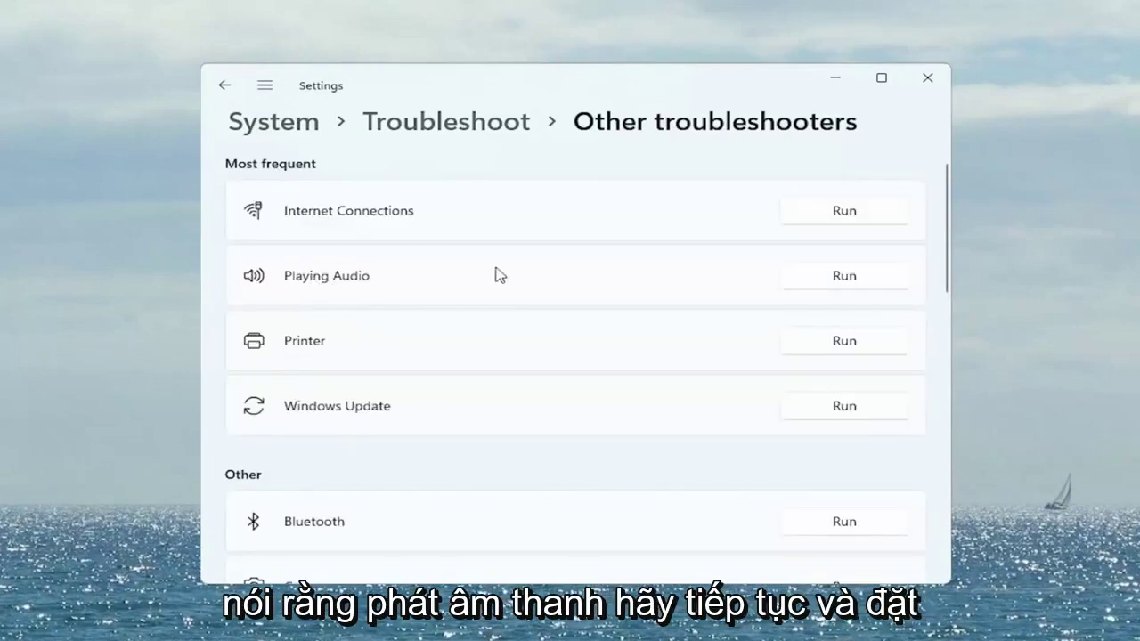
- Run Playing Audio, choosing not to open Audio Enhancements, then continue and close it
click(852, 283)
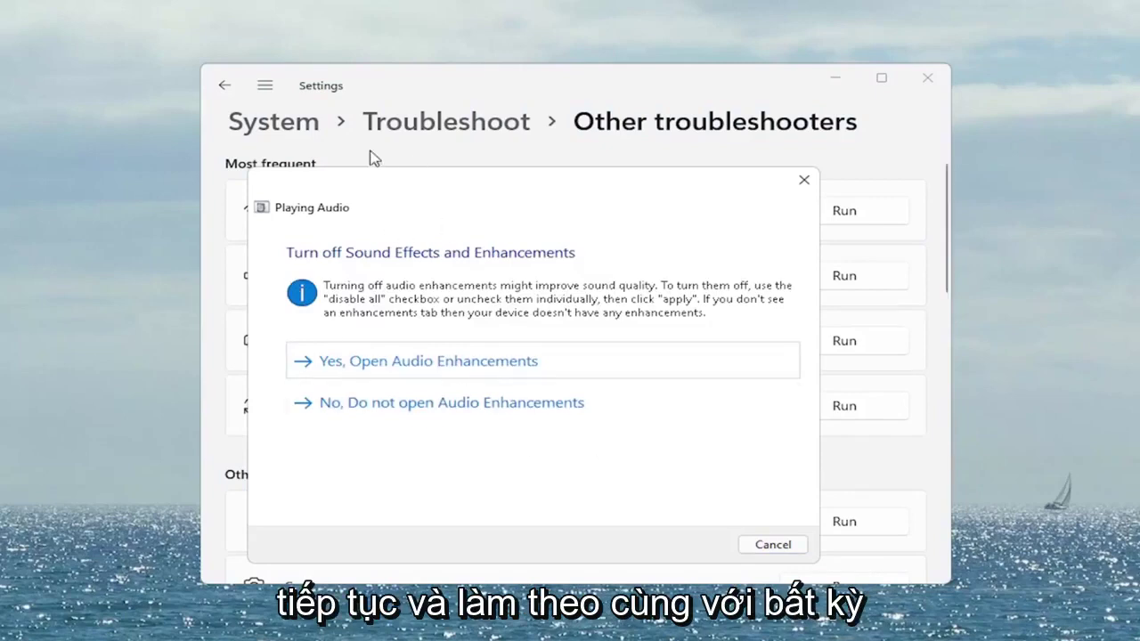
click(403, 405)
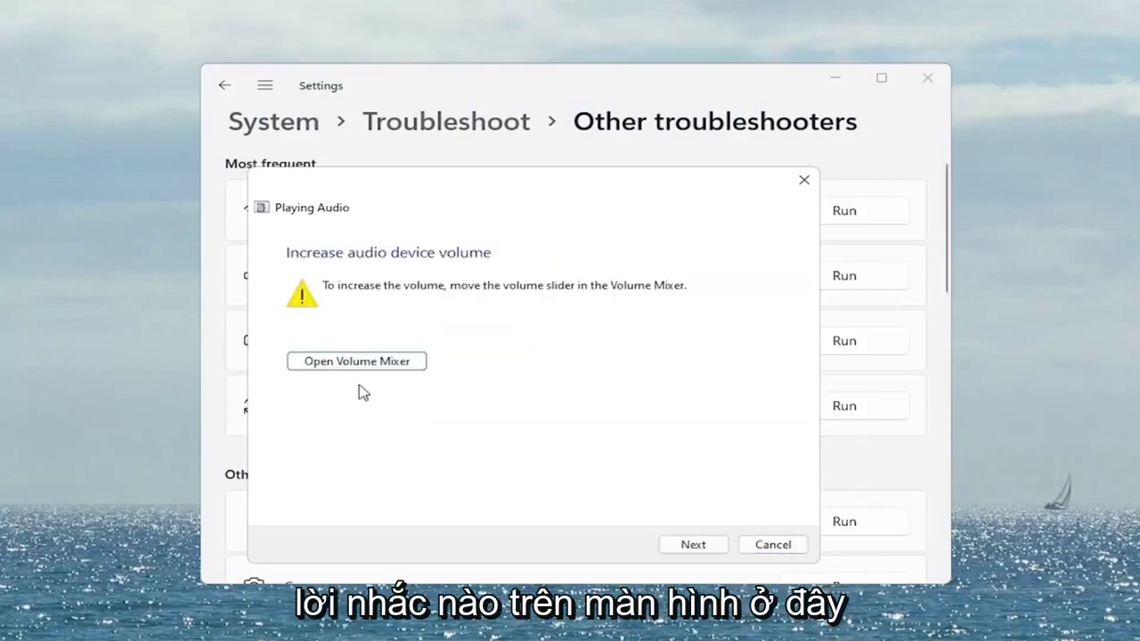
click(684, 544)
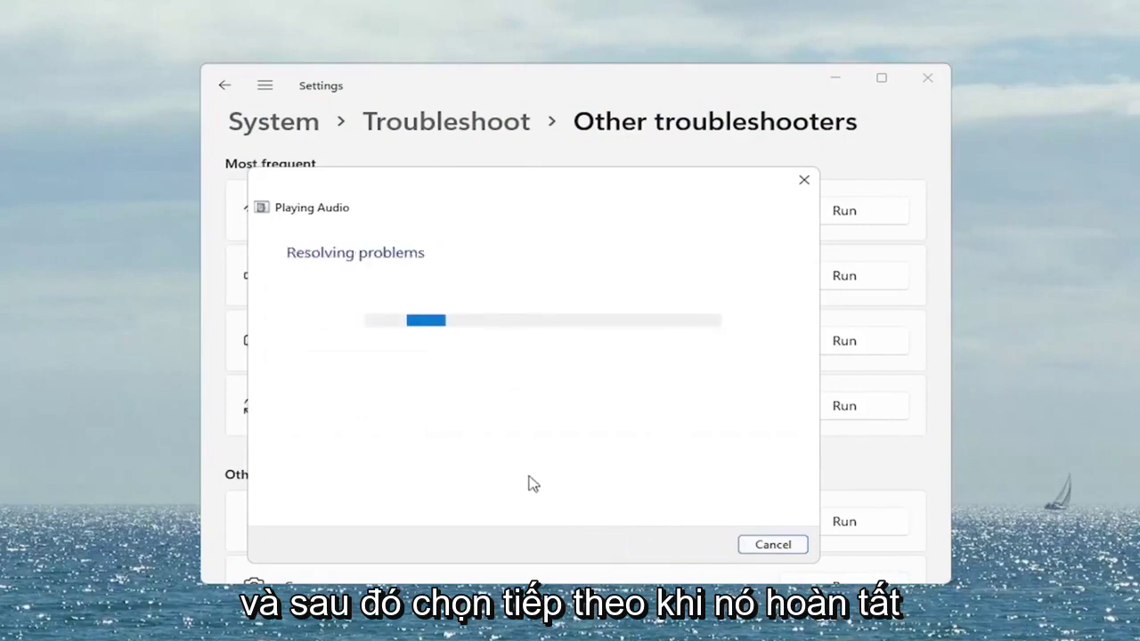
click(773, 547)
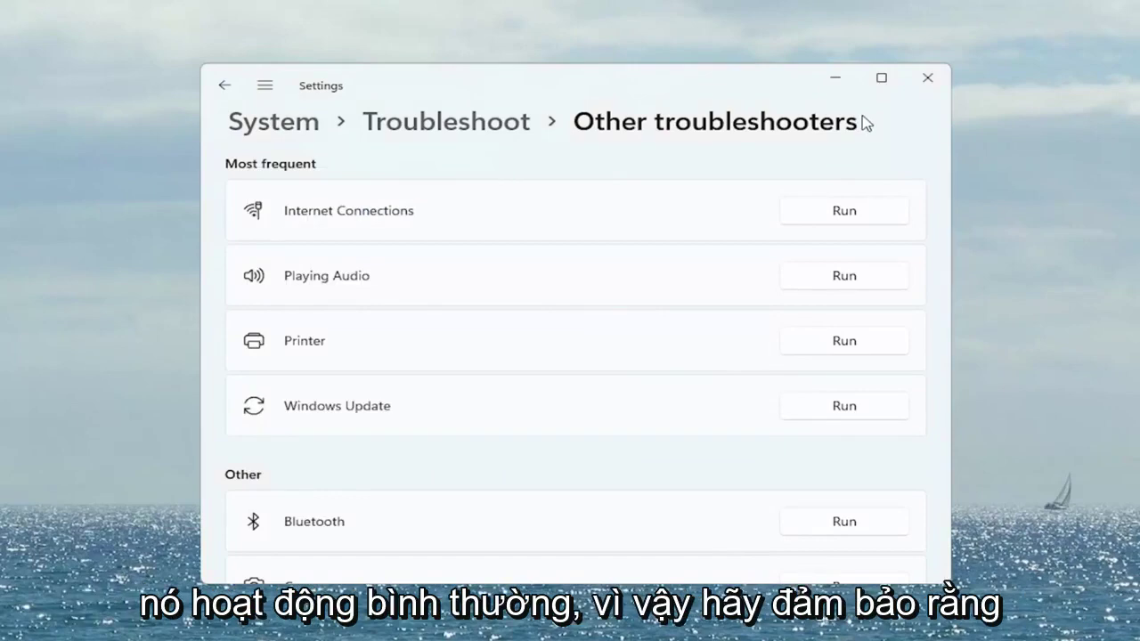
- Close Settings, search 'update', and open the Check for updates result
click(929, 80)
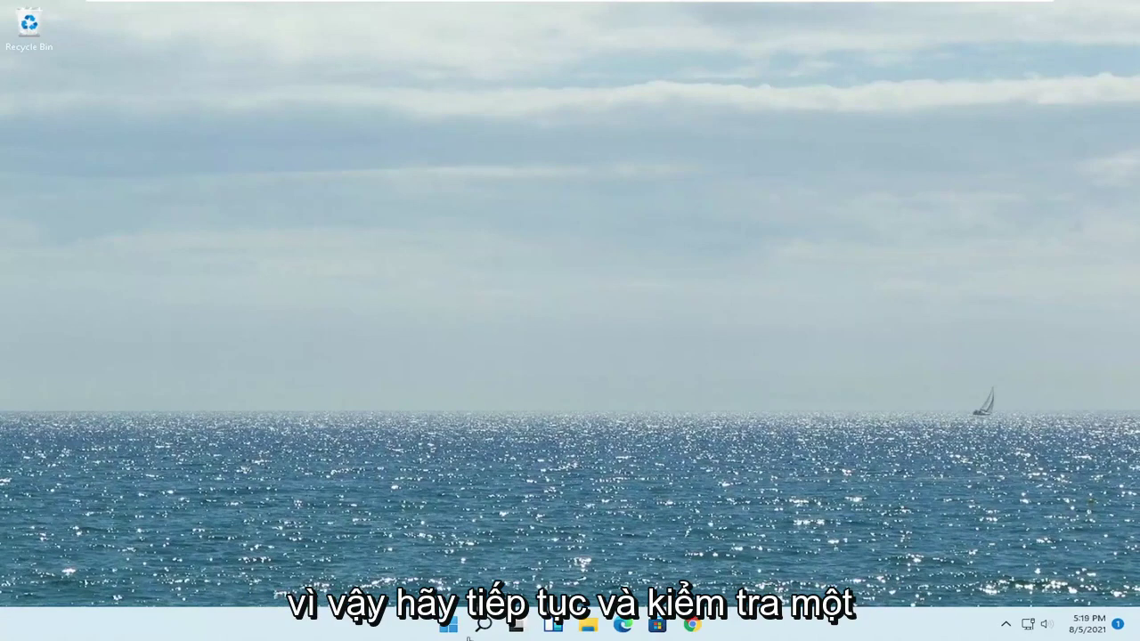
click(482, 625)
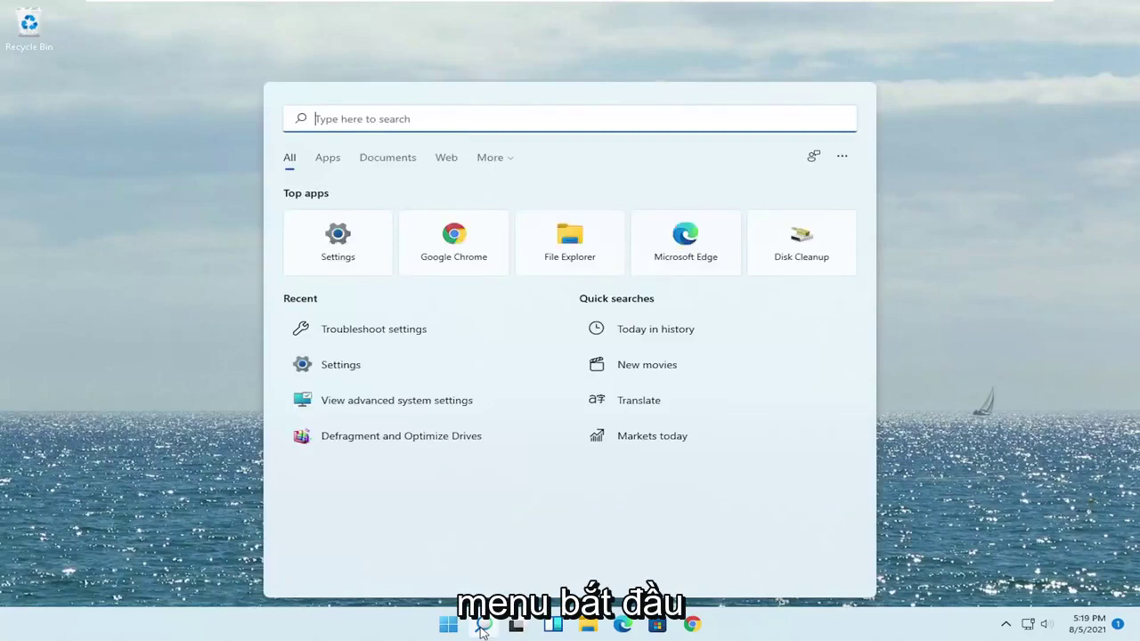
text(update)
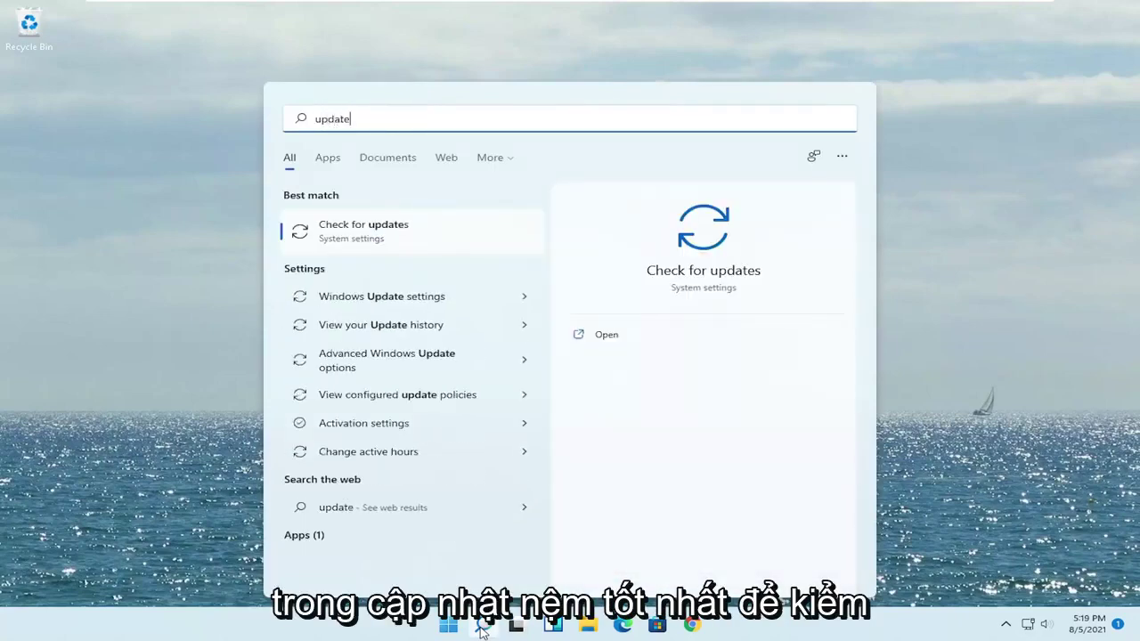
click(379, 238)
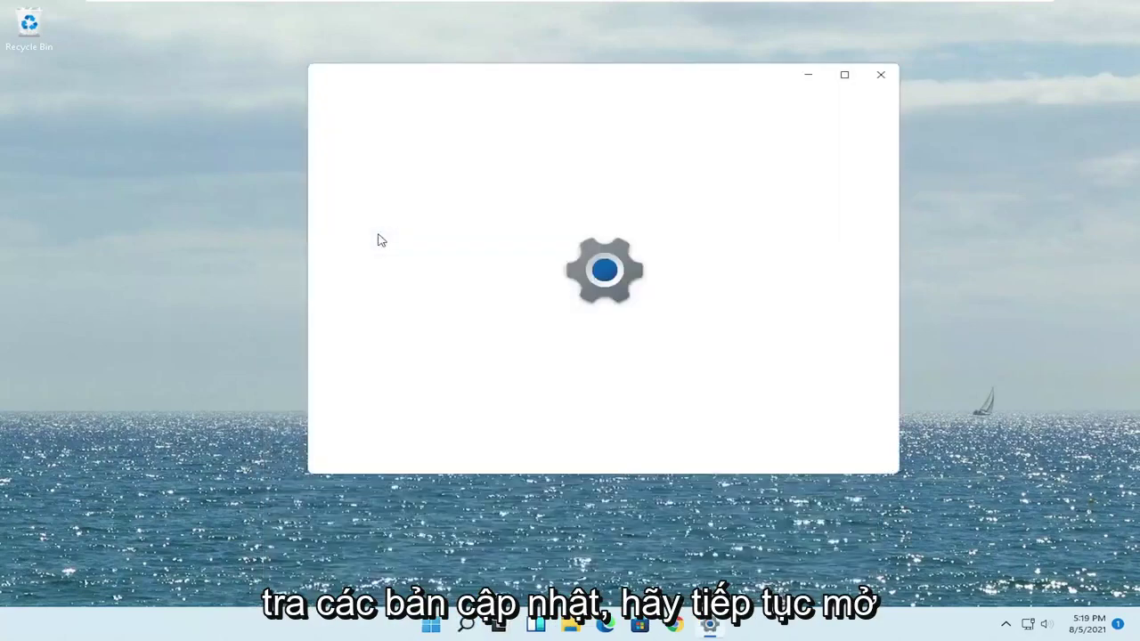